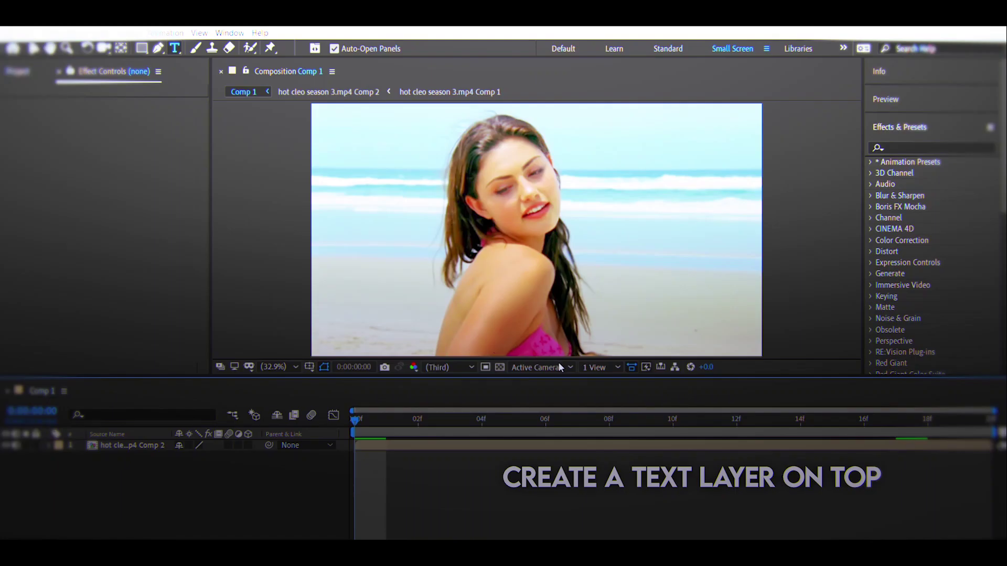
- Create a PARIS text layer above the beach footage and scale it to about 626%
{"action": "key", "text": "ctrl+alt+shift+t"}
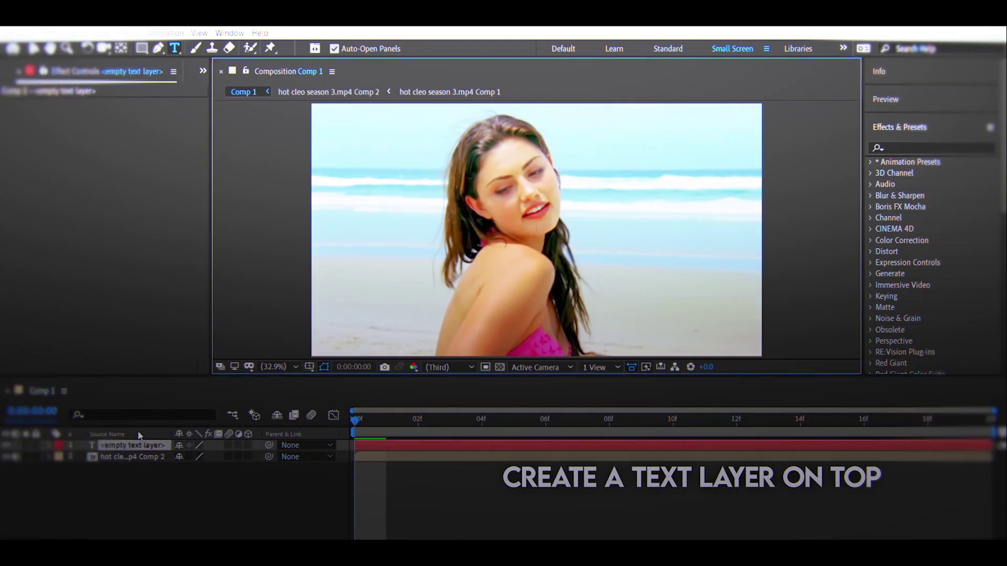
{"action": "type", "text": "PARI"}
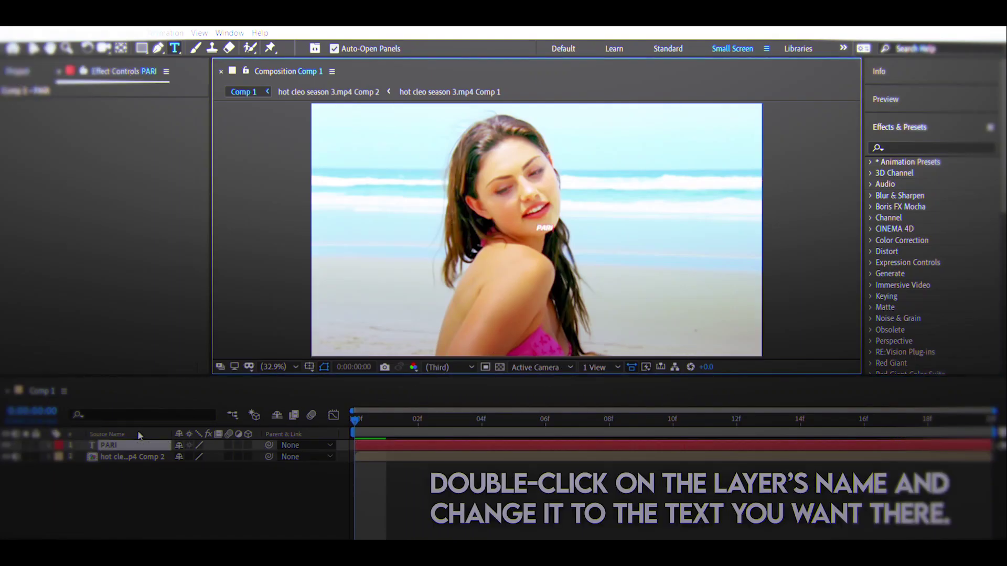
{"action": "type", "text": "S"}
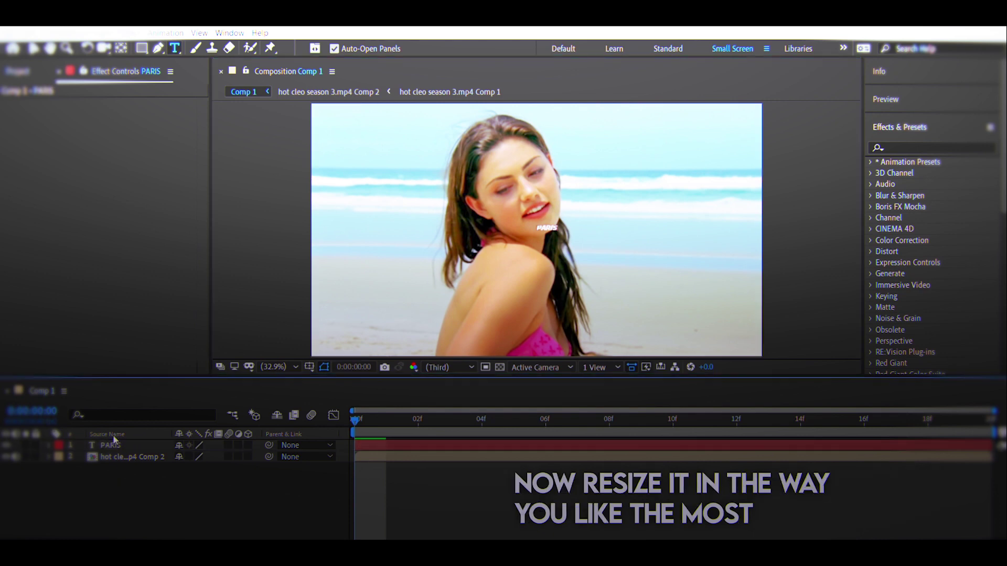
{"action": "left_click", "coordinate": [114, 438]}
{"action": "key", "text": "s"}
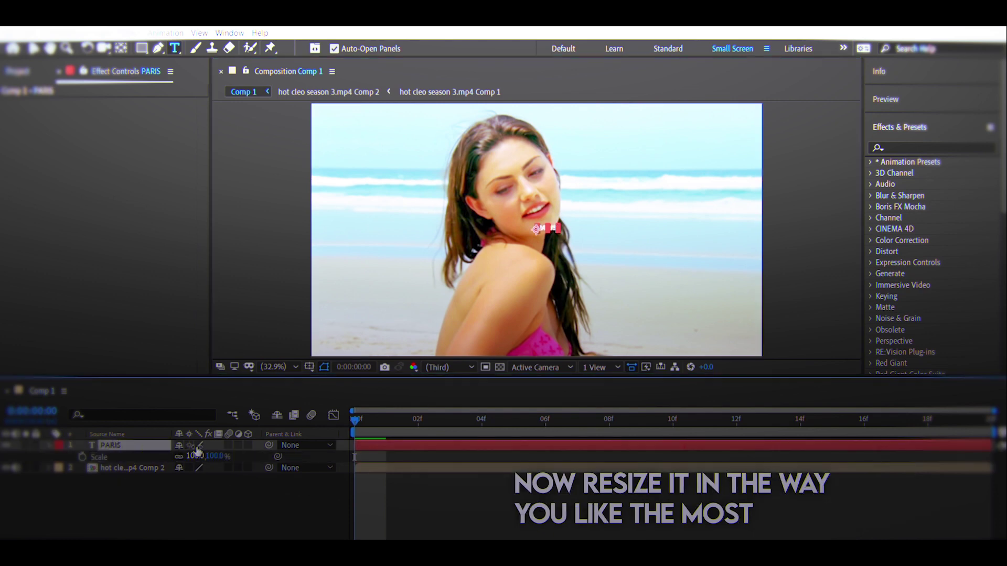
{"action": "left_click_drag", "start_coordinate": [202, 456], "coordinate": [531, 435]}
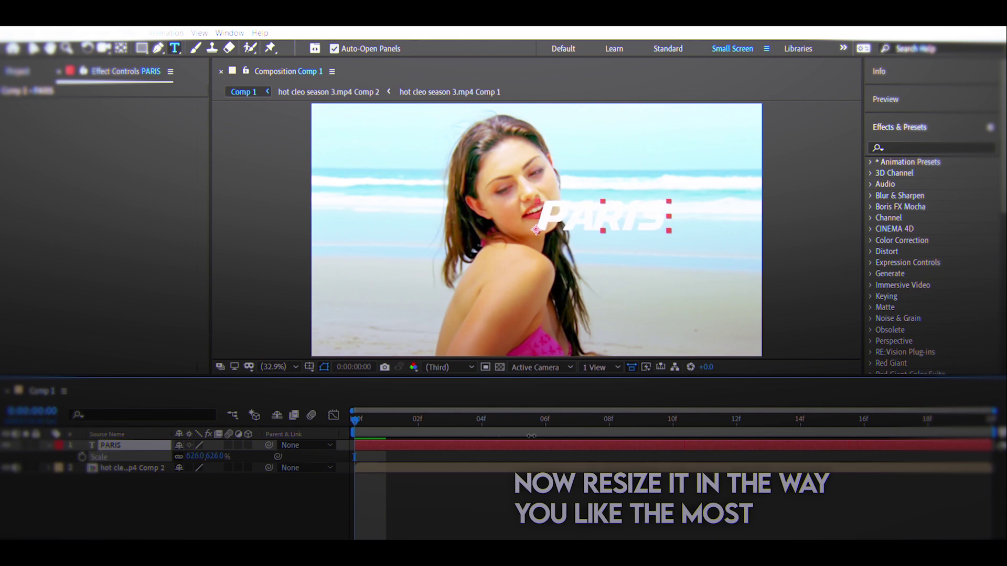
- Apply Sapphire S_TextureFlux to PARIS with Bubble Amount 1.200 and Bubble Smooth 53.84
{"action": "left_click", "coordinate": [912, 143]}
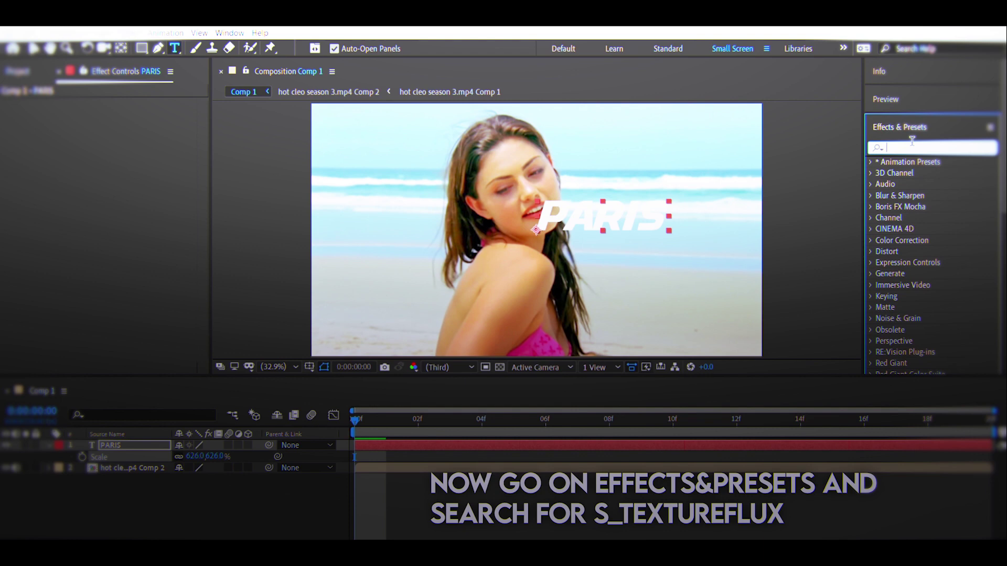
{"action": "type", "text": "flux"}
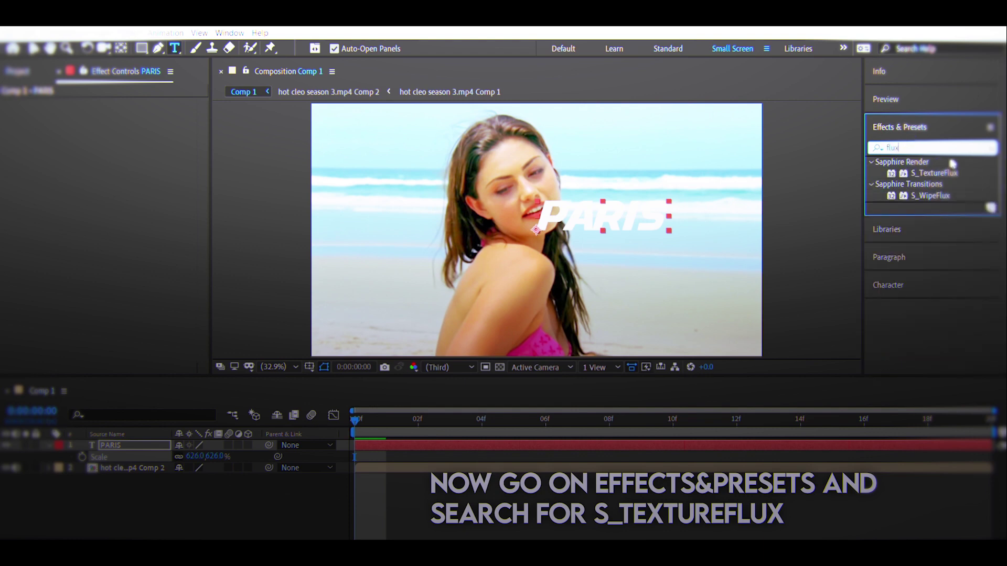
{"action": "key", "text": "Down"}
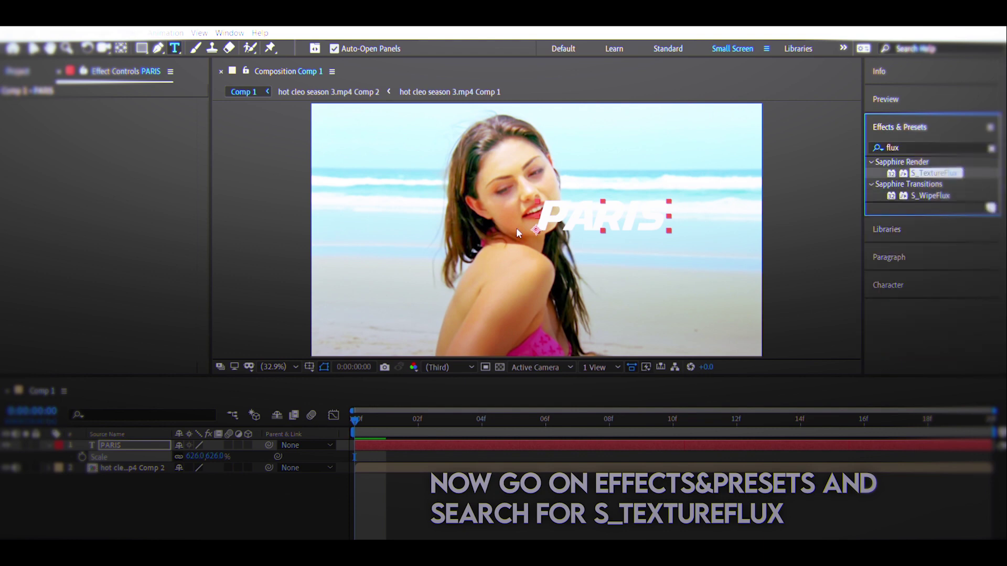
{"action": "left_click_drag", "start_coordinate": [517, 233], "coordinate": [519, 231]}
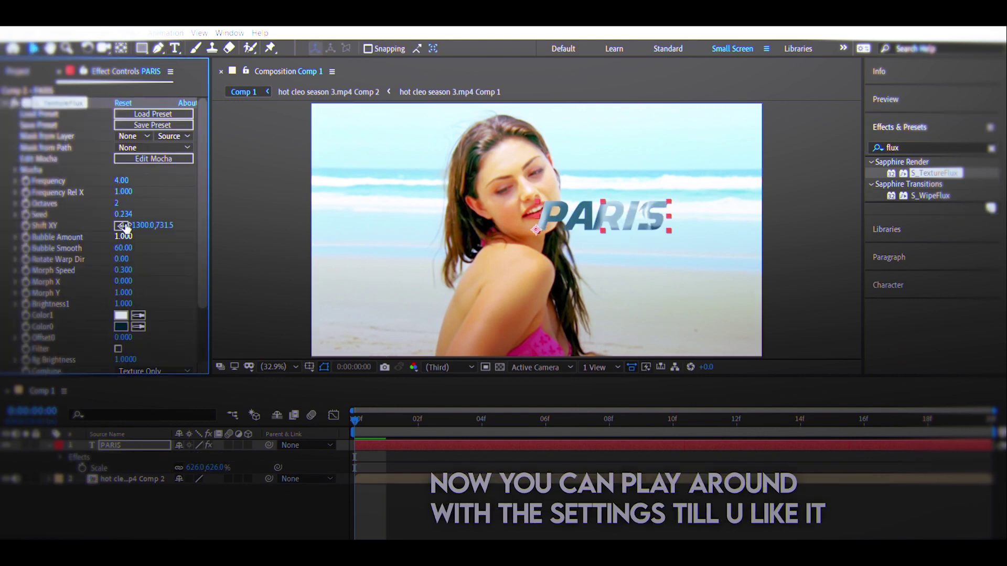
{"action": "left_click_drag", "start_coordinate": [123, 236], "coordinate": [124, 225]}
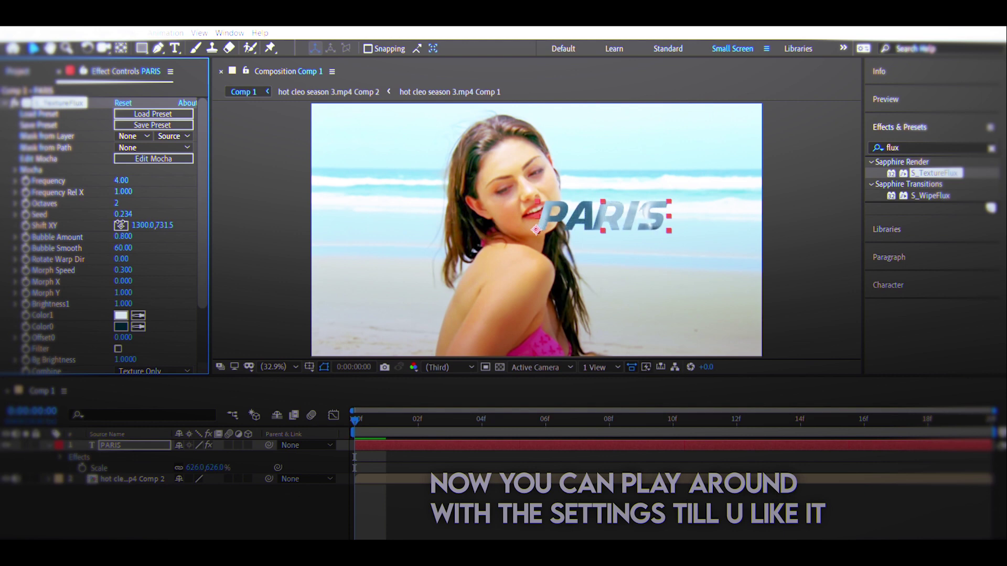
{"action": "mouse_move", "coordinate": [123, 247]}
{"action": "left_mouse_down"}
{"action": "mouse_move", "coordinate": [135, 235]}
{"action": "mouse_move", "coordinate": [101, 228]}
{"action": "mouse_move", "coordinate": [120, 226]}
{"action": "left_mouse_up"}
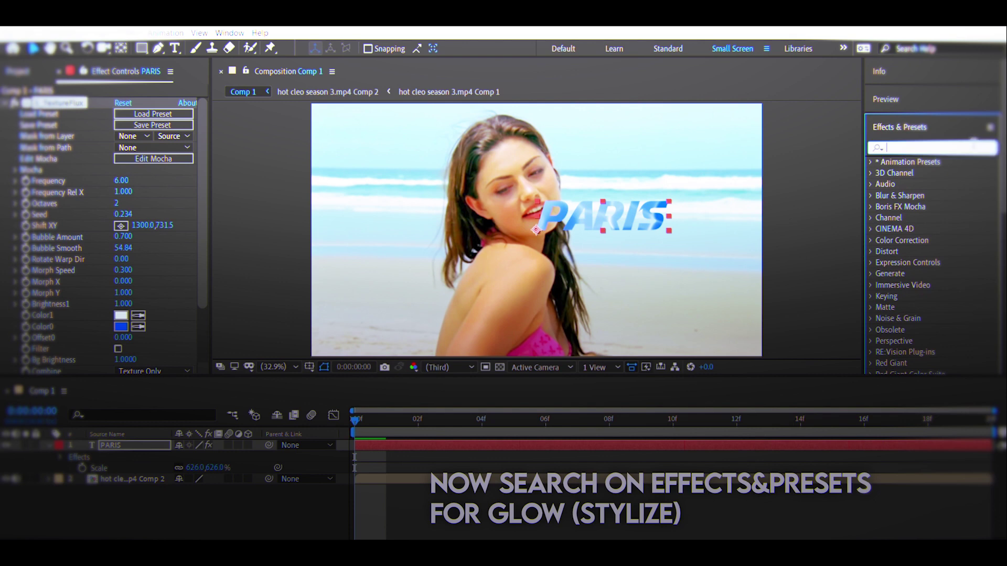
- Apply Stylize > Glow to PARIS with Glow Threshold 63.1% and Glow Radius 26.0
{"action": "type", "text": "glow"}
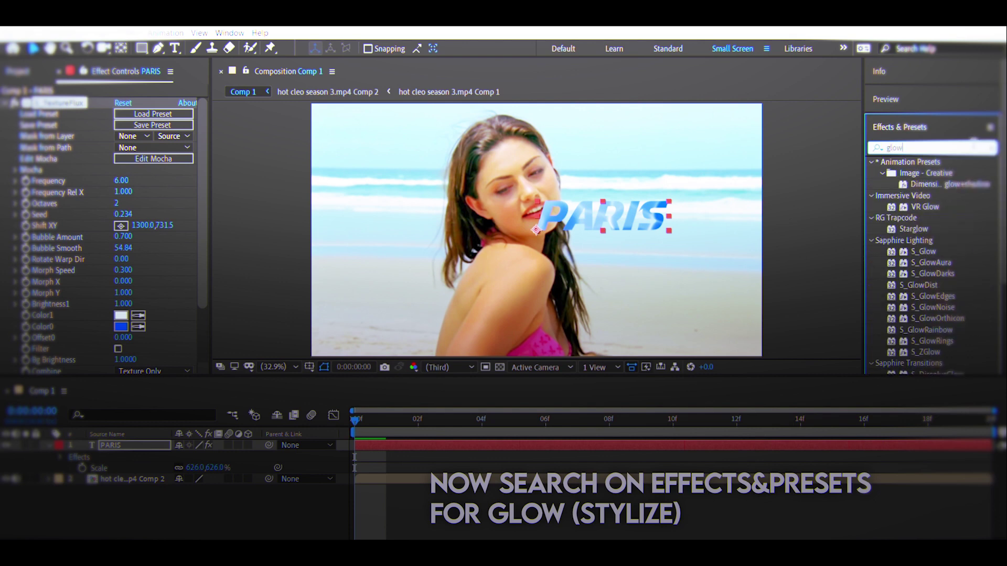
{"action": "scroll", "coordinate": [931, 236], "scroll_direction": "down", "scroll_amount": 3}
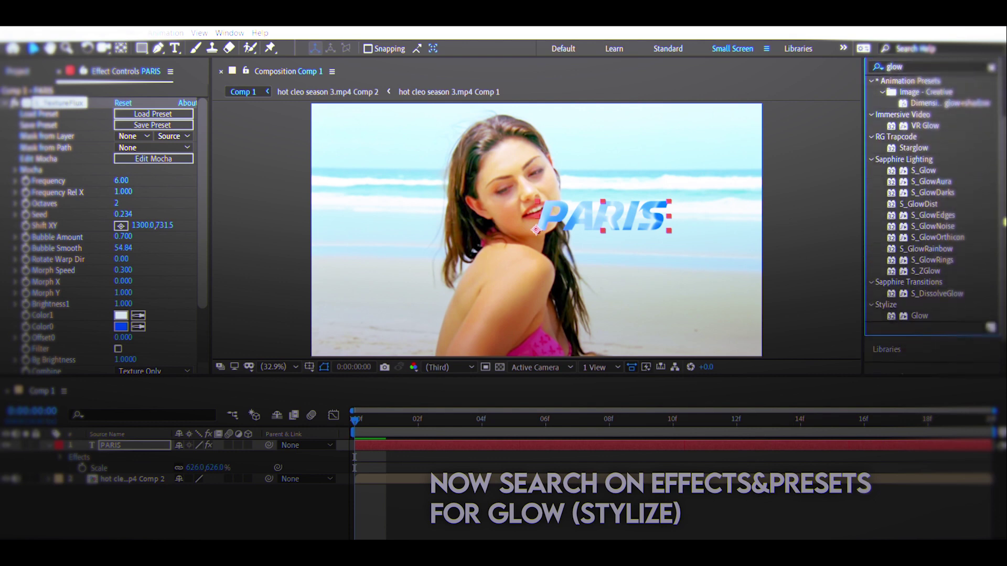
{"action": "left_click_drag", "start_coordinate": [918, 315], "coordinate": [504, 244]}
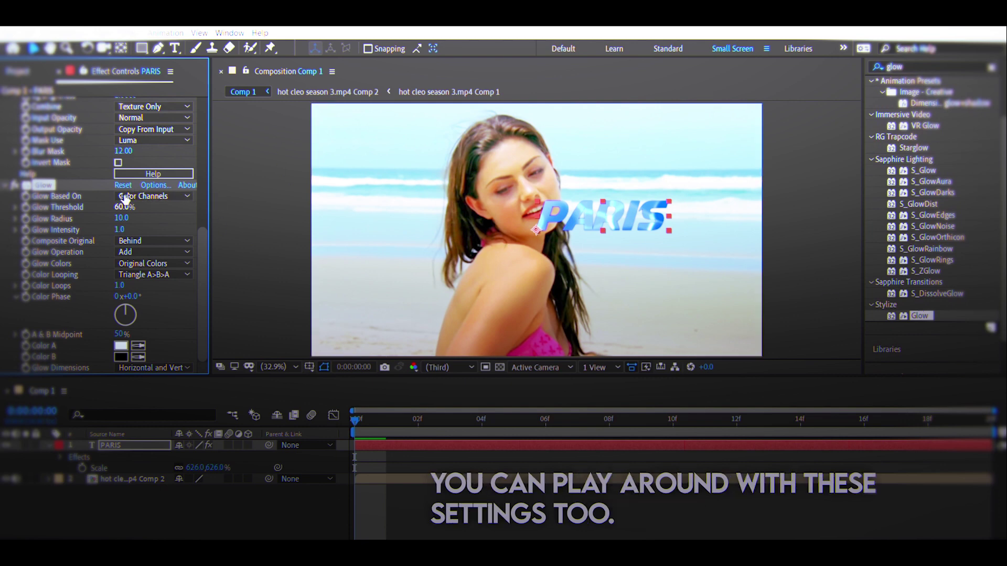
{"action": "left_click_drag", "start_coordinate": [124, 206], "coordinate": [126, 206]}
{"action": "left_click_drag", "start_coordinate": [122, 218], "coordinate": [136, 209]}
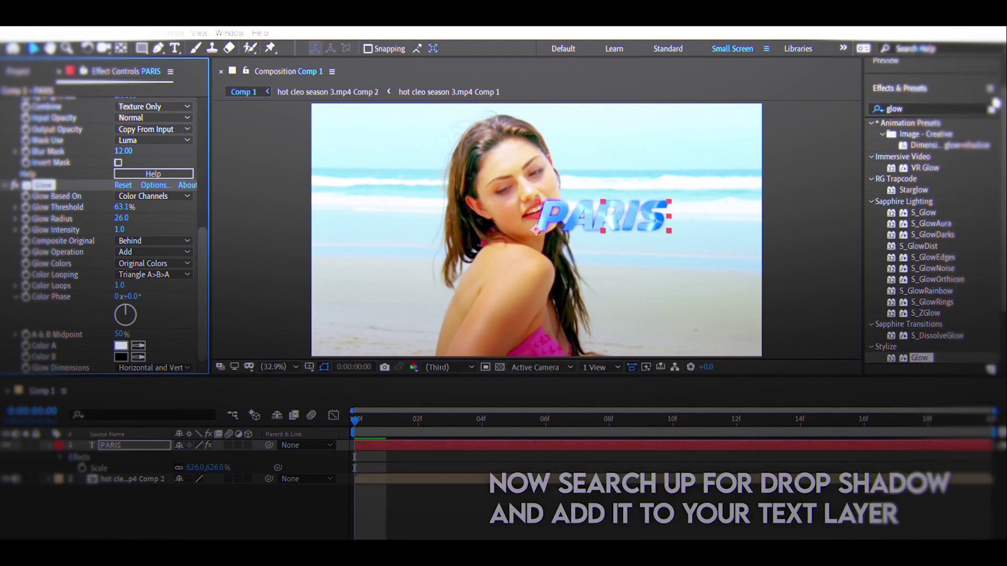
- Add a Perspective > Drop Shadow to PARIS with Distance 0.0 and Softness 87.0
{"action": "left_click", "coordinate": [992, 106]}
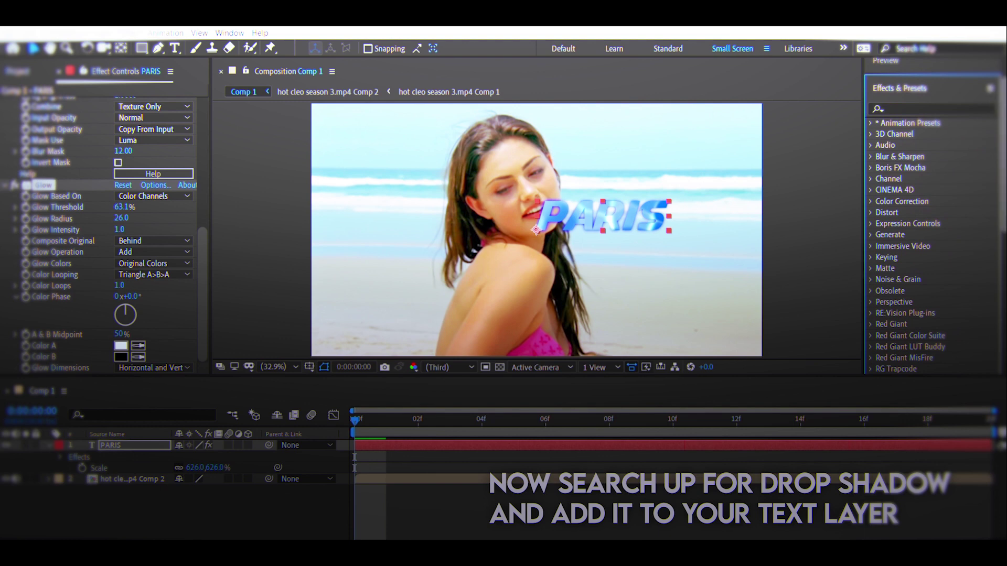
{"action": "left_click", "coordinate": [938, 135]}
{"action": "type", "text": "d"}
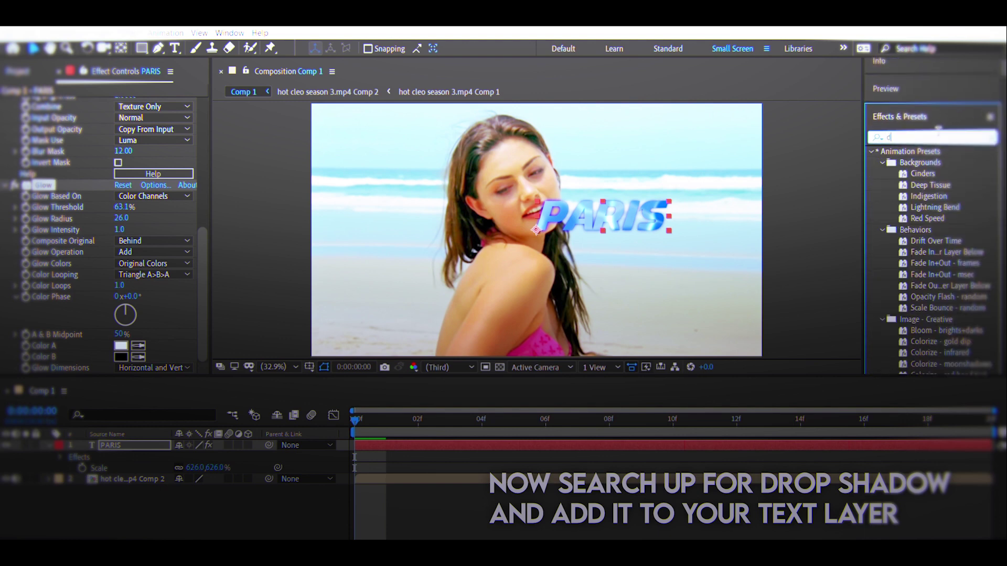
{"action": "type", "text": "rop"}
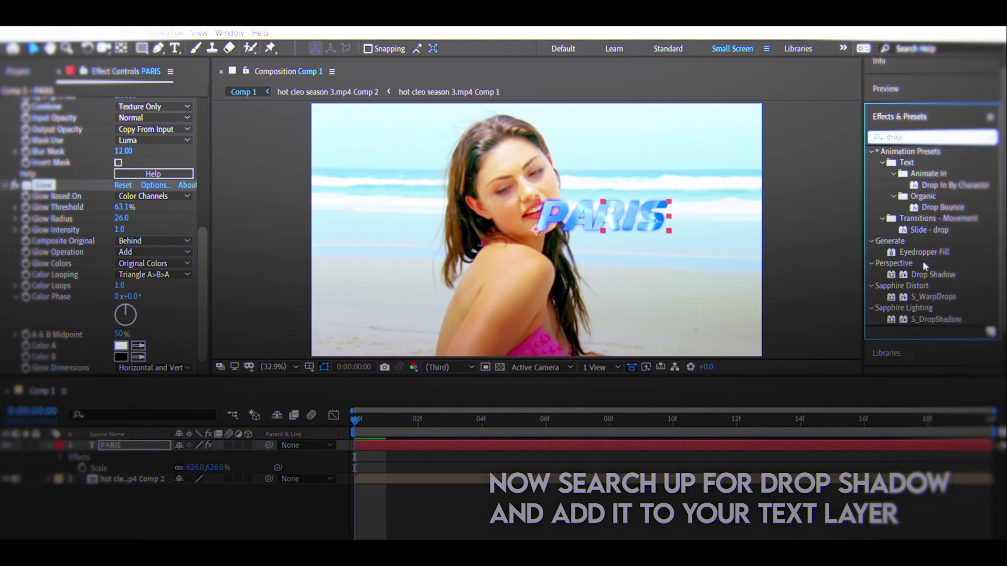
{"action": "double_click", "coordinate": [924, 272]}
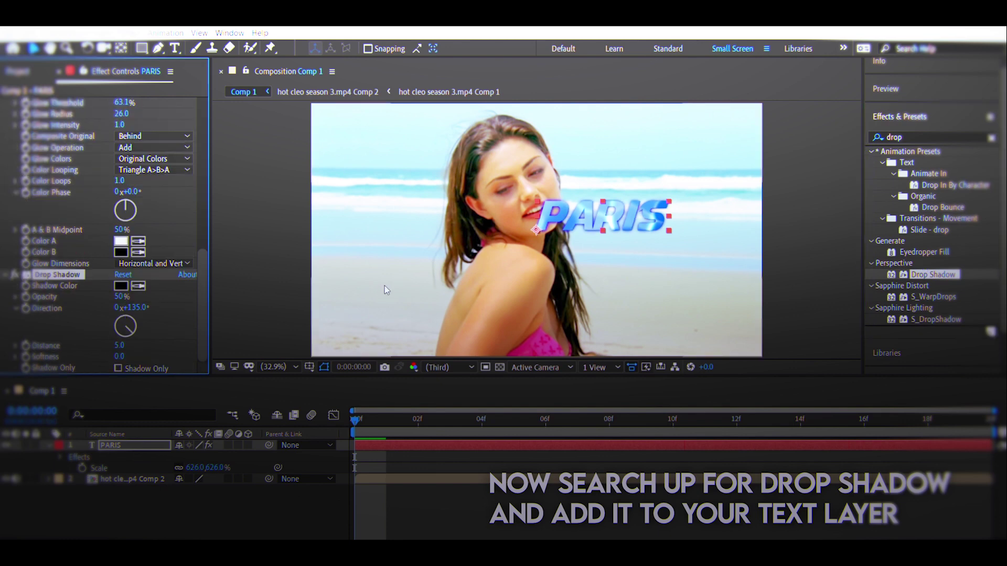
{"action": "left_click", "coordinate": [120, 345]}
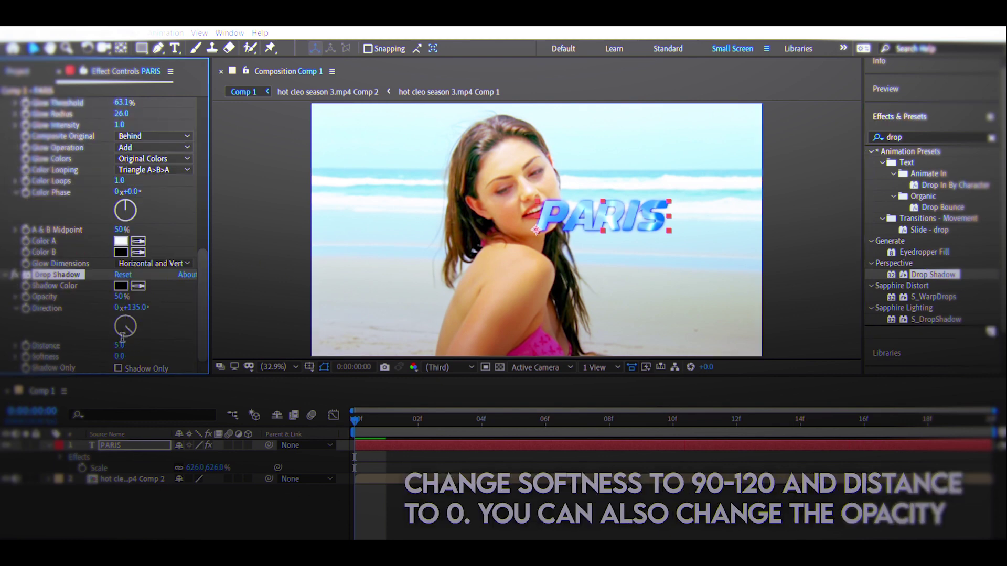
{"action": "type", "text": "0"}
{"action": "key", "text": "Return"}
{"action": "left_click_drag", "start_coordinate": [152, 346], "coordinate": [184, 345]}
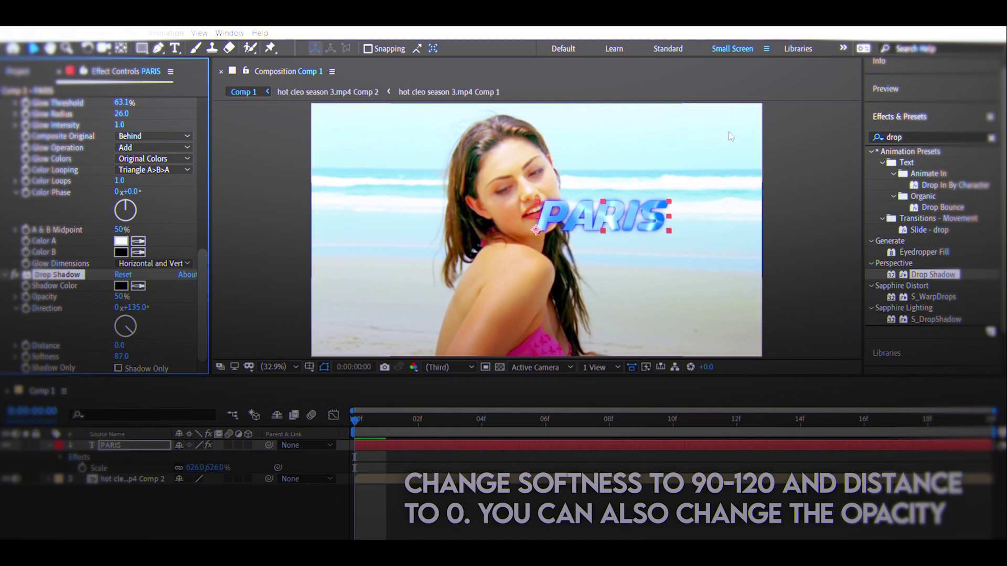
{"action": "left_click", "coordinate": [991, 135]}
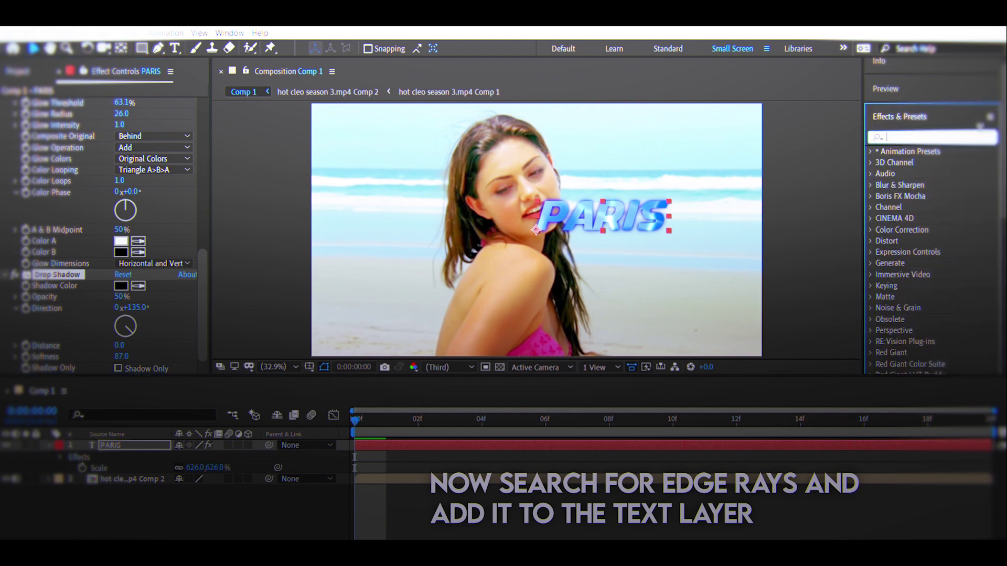
- Apply Sapphire S_EdgeRays centred on PARIS, with Rays Length 0.470 and Rays Brightness 1.20
{"action": "type", "text": "edge"}
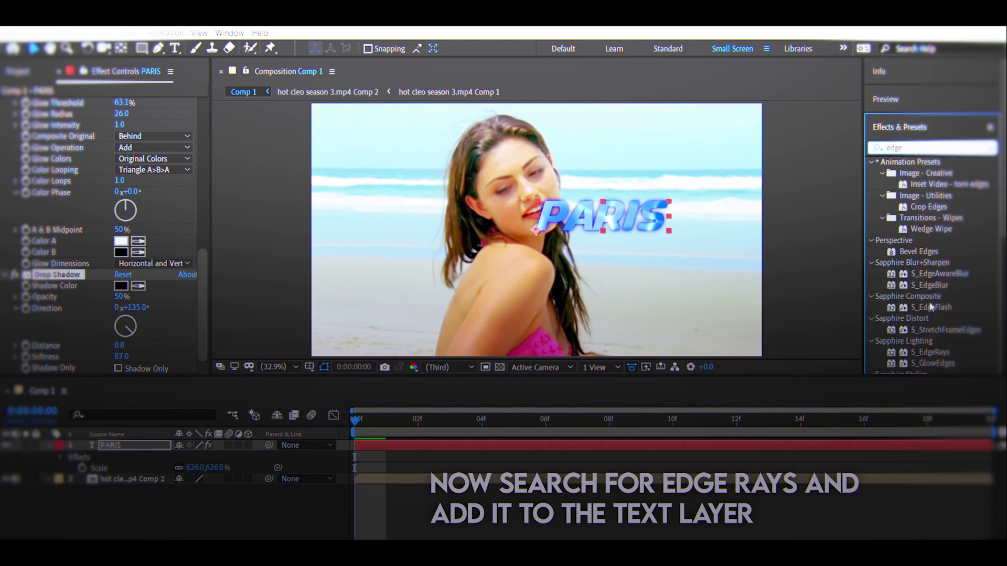
{"action": "left_click", "coordinate": [942, 351]}
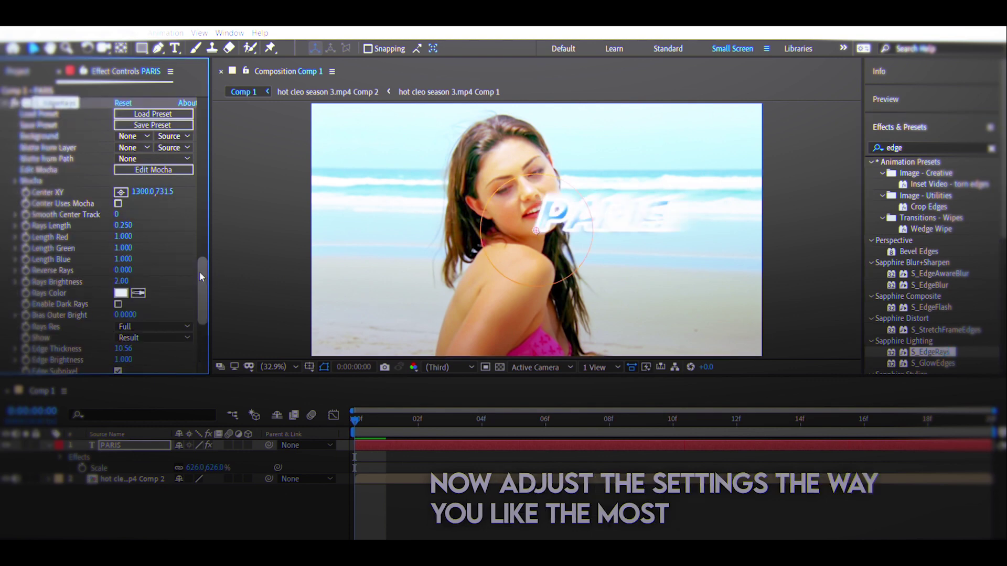
{"action": "scroll", "coordinate": [199, 272], "scroll_direction": "down", "scroll_amount": 3}
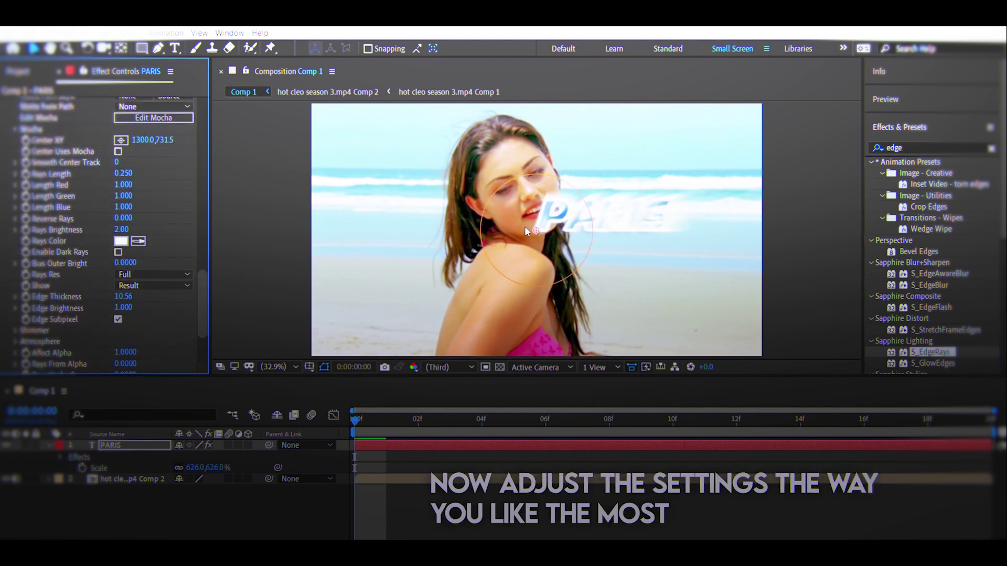
{"action": "left_click_drag", "start_coordinate": [533, 222], "coordinate": [602, 209]}
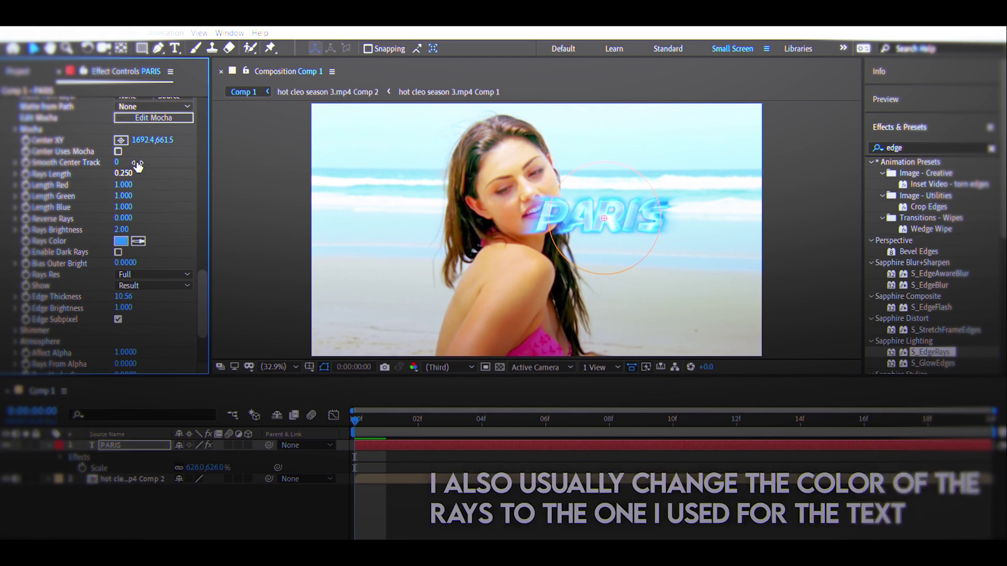
{"action": "mouse_move", "coordinate": [128, 173]}
{"action": "left_mouse_down"}
{"action": "mouse_move", "coordinate": [121, 163]}
{"action": "mouse_move", "coordinate": [144, 162]}
{"action": "left_mouse_up"}
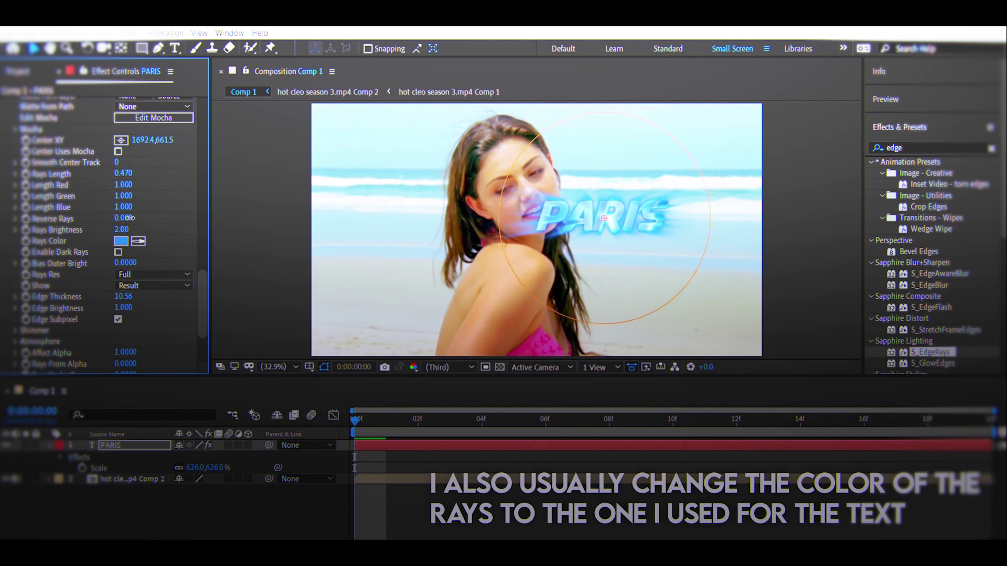
{"action": "left_click_drag", "start_coordinate": [123, 229], "coordinate": [124, 217]}
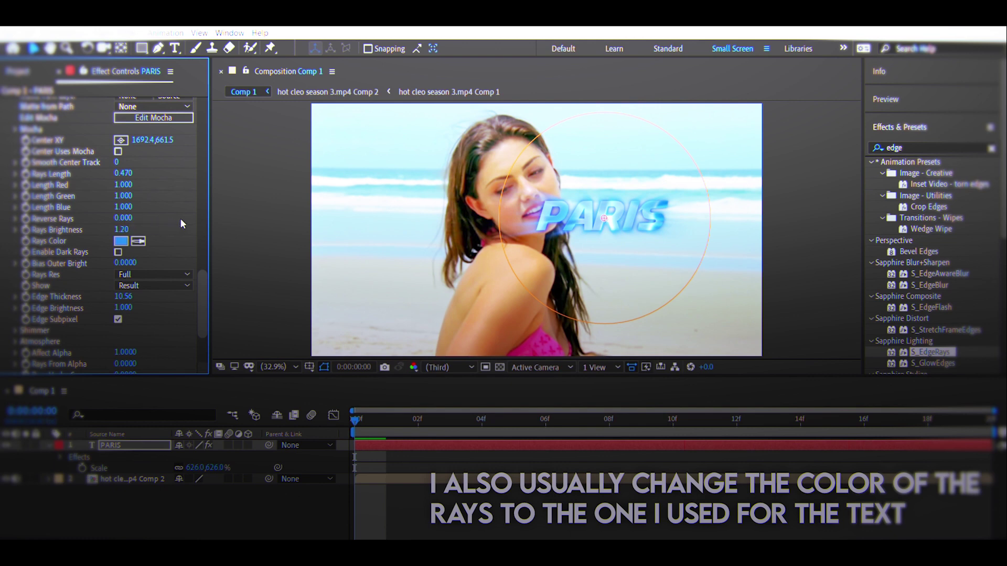
{"action": "left_click_drag", "start_coordinate": [202, 294], "coordinate": [329, 360]}
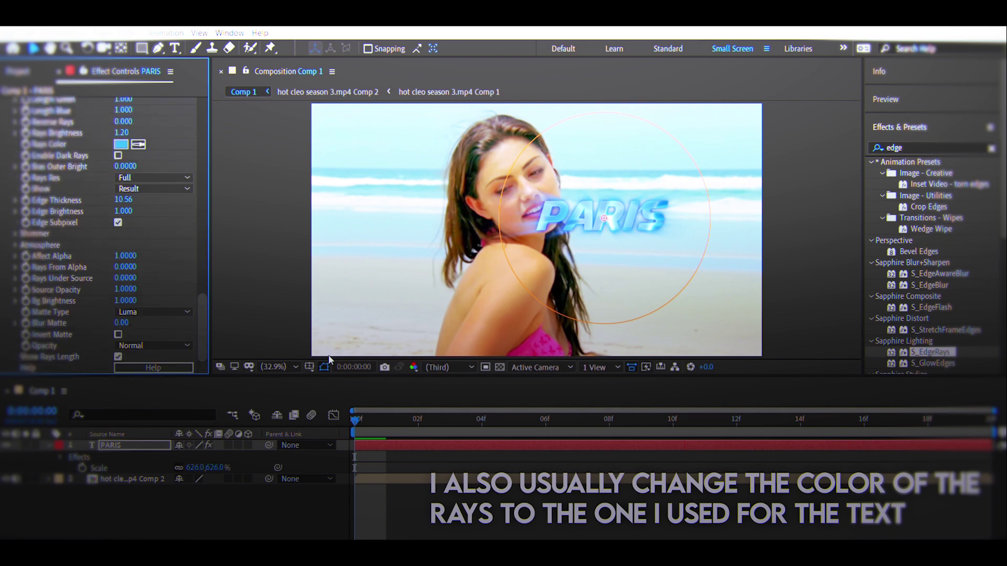
- Apply CC Light Sweep to PARIS with its Center at about 1239.2, 803.7
{"action": "left_click", "coordinate": [991, 148]}
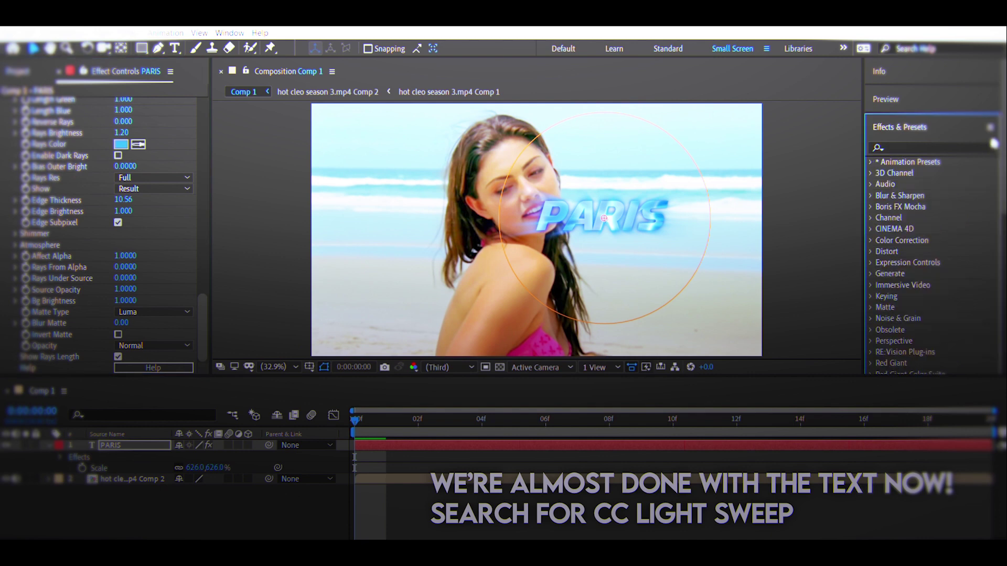
{"action": "type", "text": "cc light"}
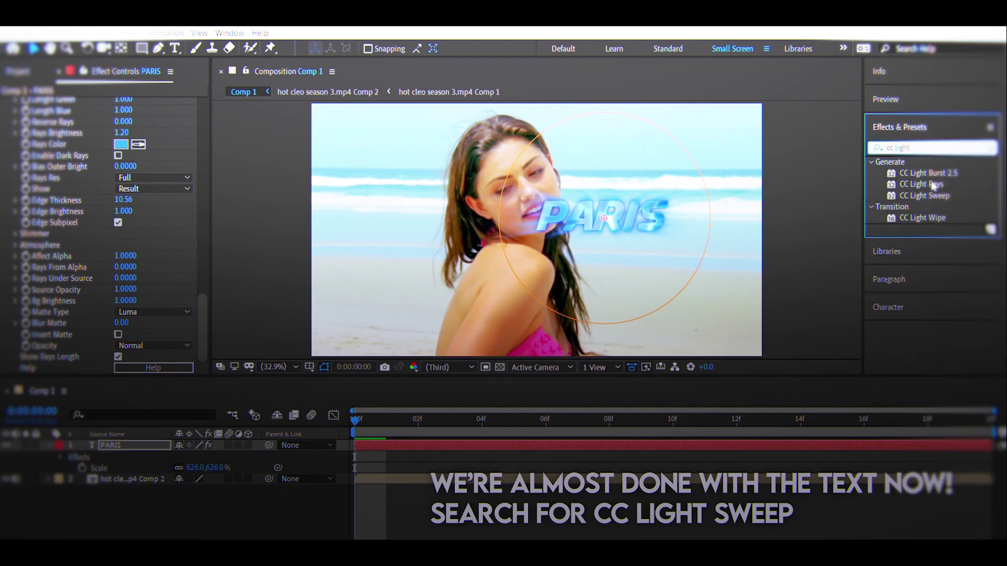
{"action": "left_click_drag", "start_coordinate": [924, 195], "coordinate": [189, 245]}
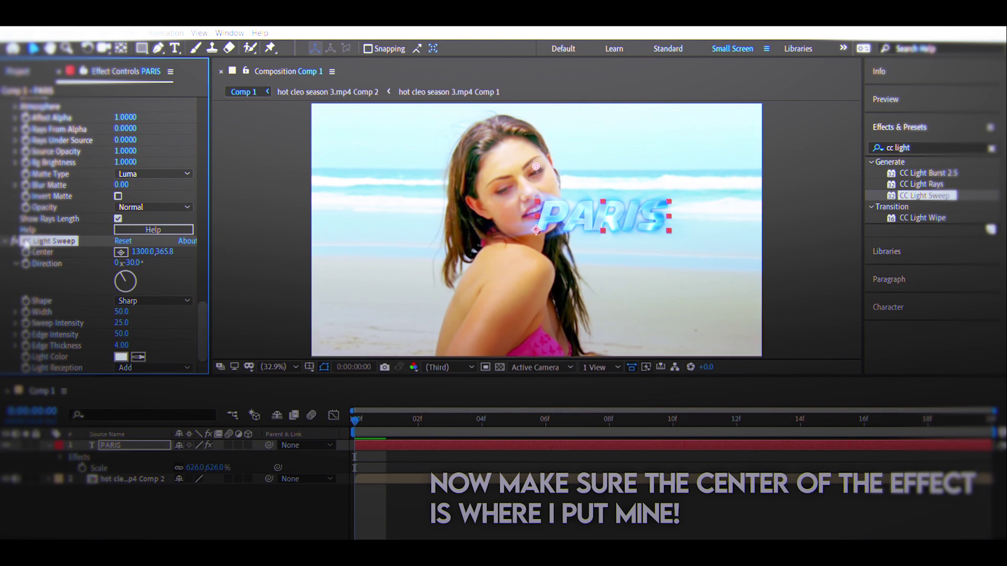
{"action": "left_click_drag", "start_coordinate": [536, 166], "coordinate": [525, 243]}
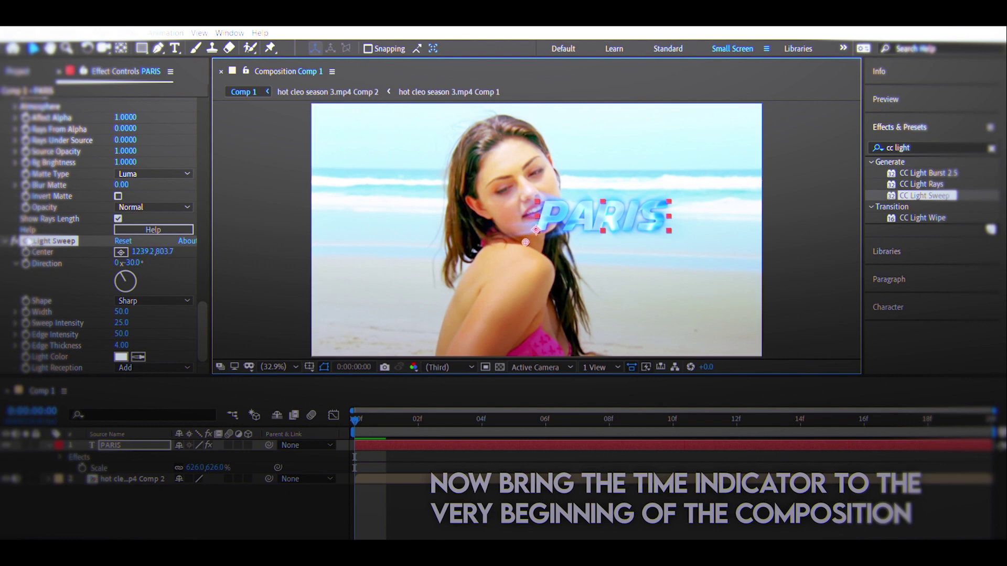
- Keyframe the sweep Center from 1239.2, 803.7 at frame 0 to about 2099.9, 545.2 at the end
{"action": "left_click", "coordinate": [358, 416]}
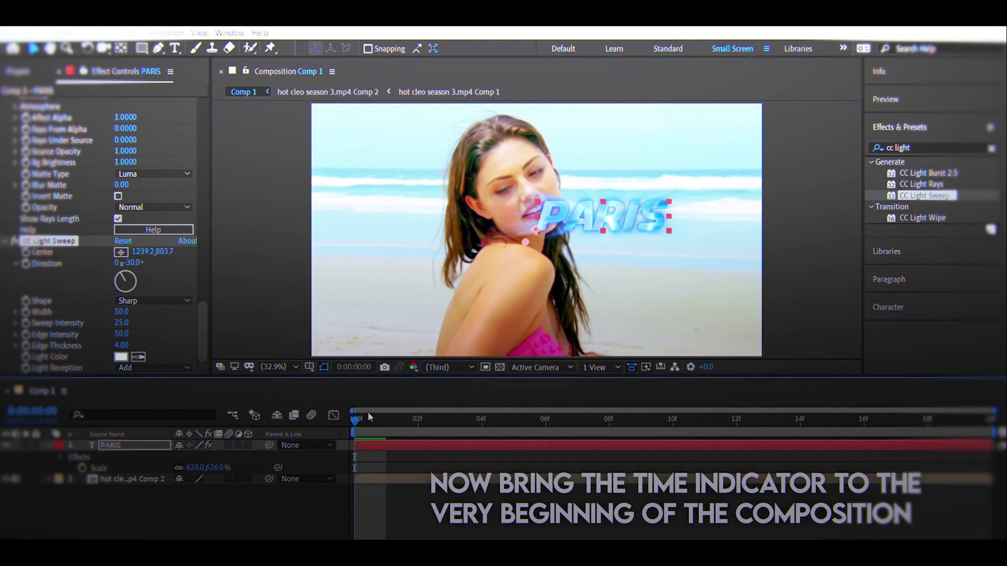
{"action": "left_click", "coordinate": [27, 251]}
{"action": "mouse_move", "coordinate": [356, 410]}
{"action": "left_mouse_down"}
{"action": "mouse_move", "coordinate": [872, 429]}
{"action": "mouse_move", "coordinate": [960, 421]}
{"action": "left_mouse_up"}
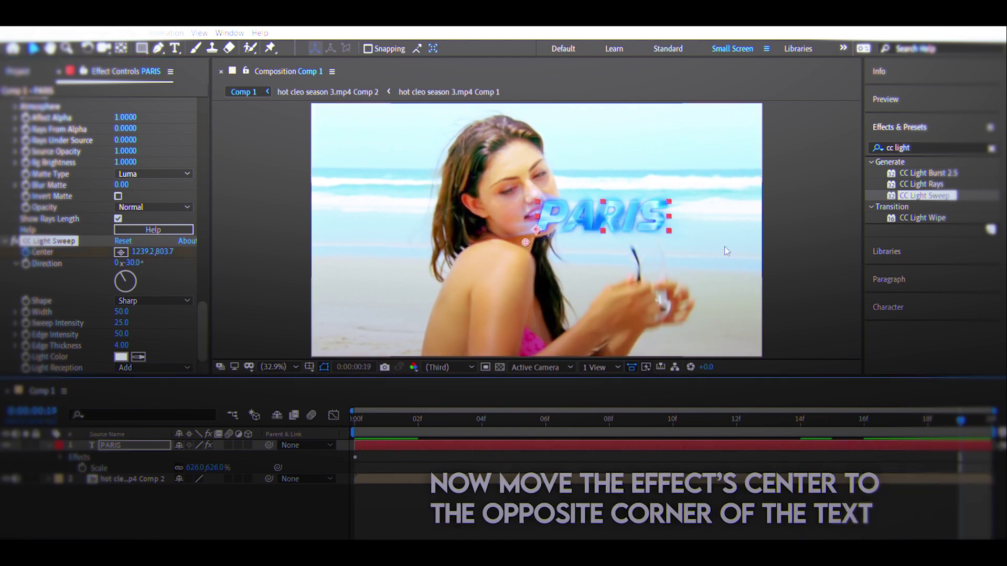
{"action": "left_click_drag", "start_coordinate": [525, 232], "coordinate": [674, 186]}
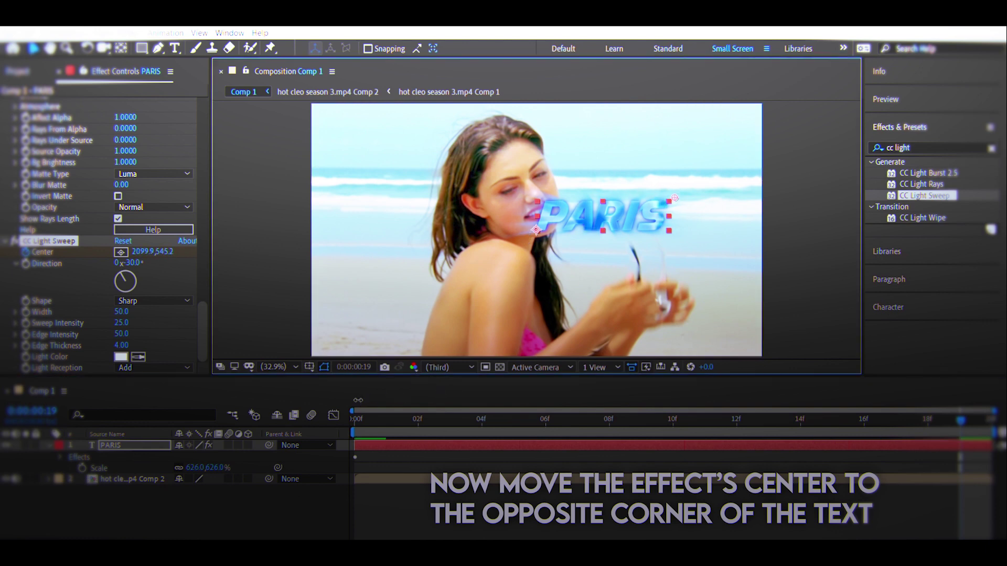
{"action": "left_click", "coordinate": [353, 415]}
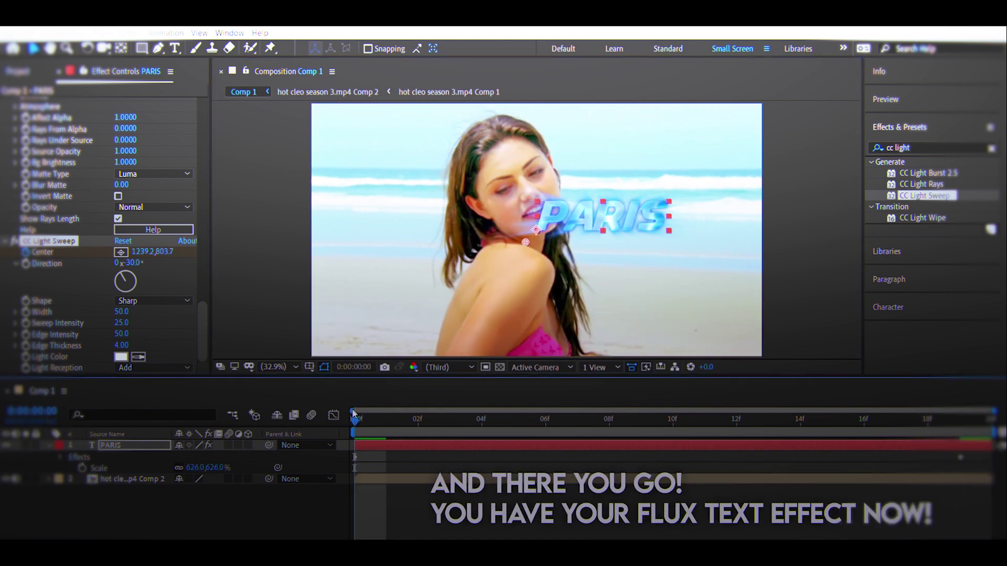
- Preview the light sweep, then scrub its first frames up to around 14f
{"action": "key", "text": "space"}
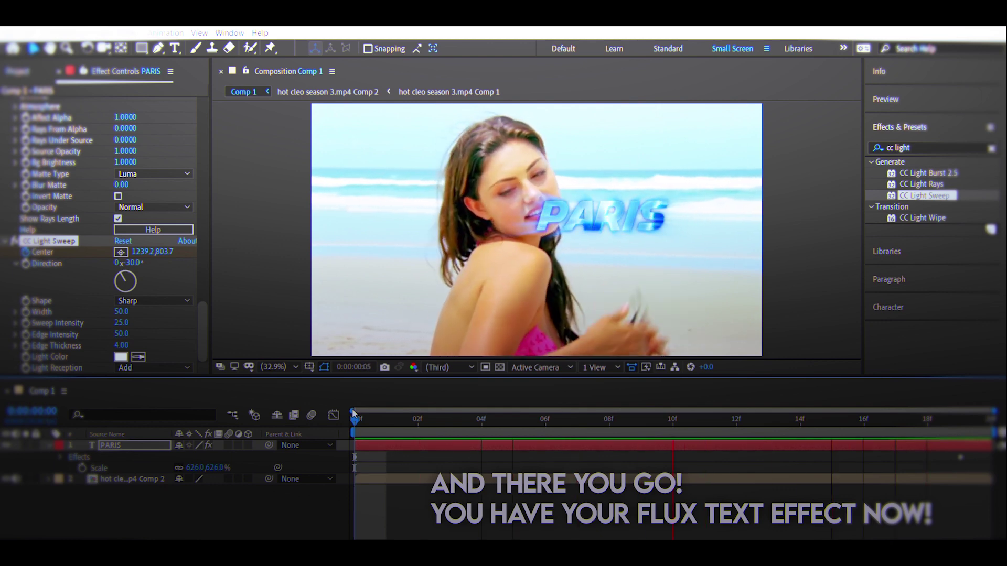
{"action": "key", "text": "space"}
{"action": "left_click", "coordinate": [371, 415]}
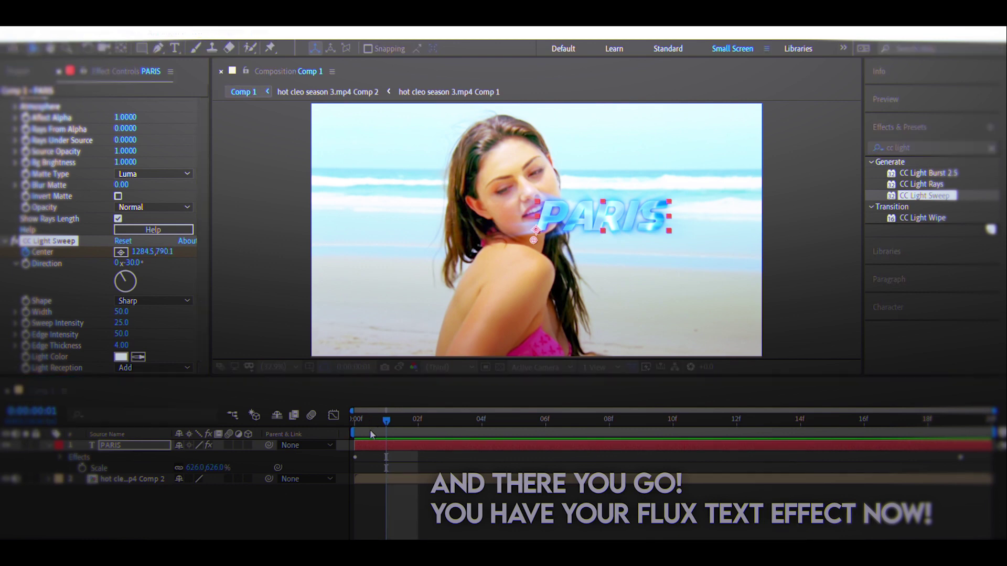
{"action": "left_click_drag", "start_coordinate": [385, 408], "coordinate": [382, 420]}
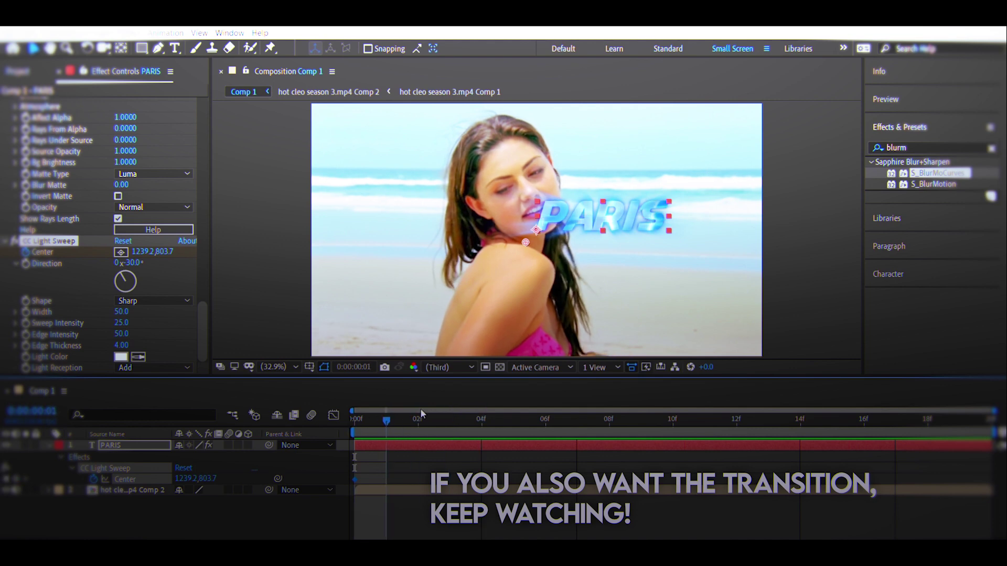
{"action": "mouse_move", "coordinate": [381, 420]}
{"action": "left_mouse_down"}
{"action": "mouse_move", "coordinate": [805, 399]}
{"action": "mouse_move", "coordinate": [308, 380]}
{"action": "left_mouse_up"}
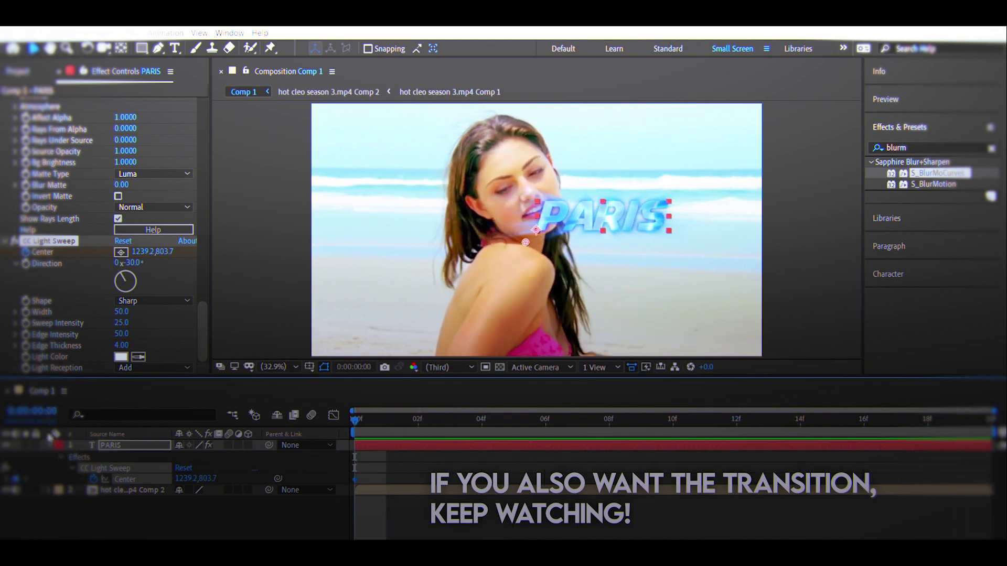
- Scale PARIS up to about 1964% so it spills off the right edge
{"action": "key", "text": "u"}
{"action": "key", "text": "s"}
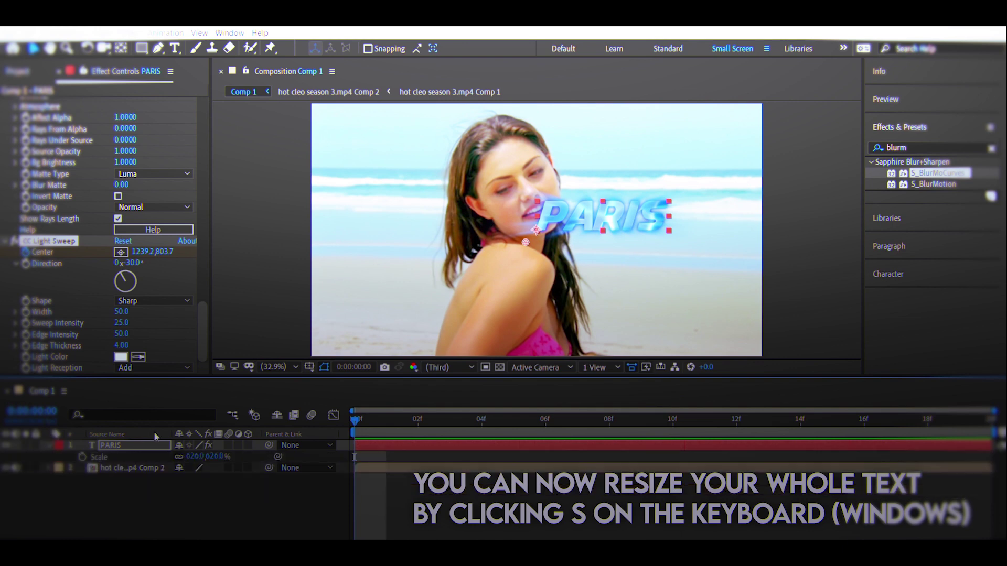
{"action": "left_click_drag", "start_coordinate": [195, 456], "coordinate": [512, 468]}
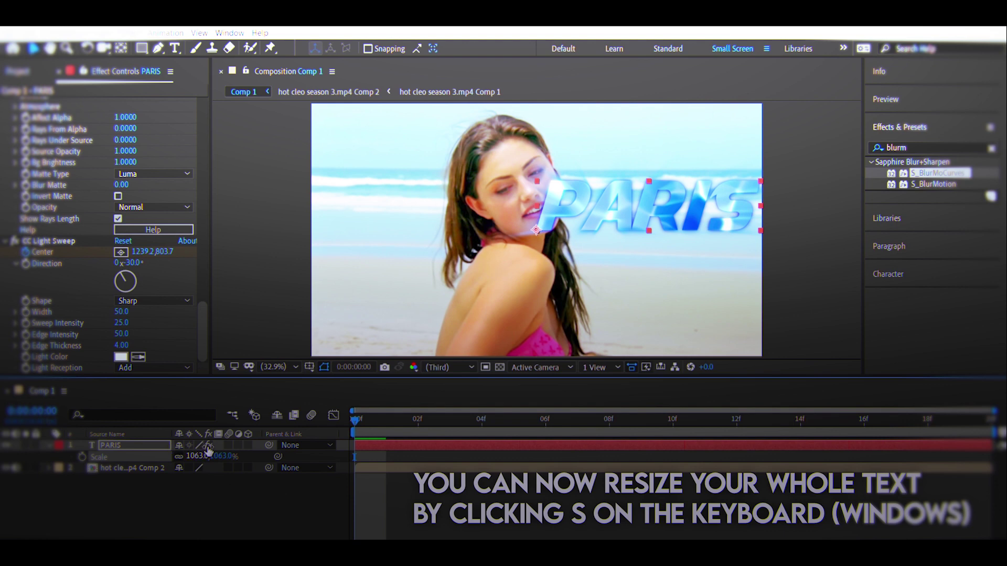
{"action": "left_click_drag", "start_coordinate": [202, 453], "coordinate": [302, 447]}
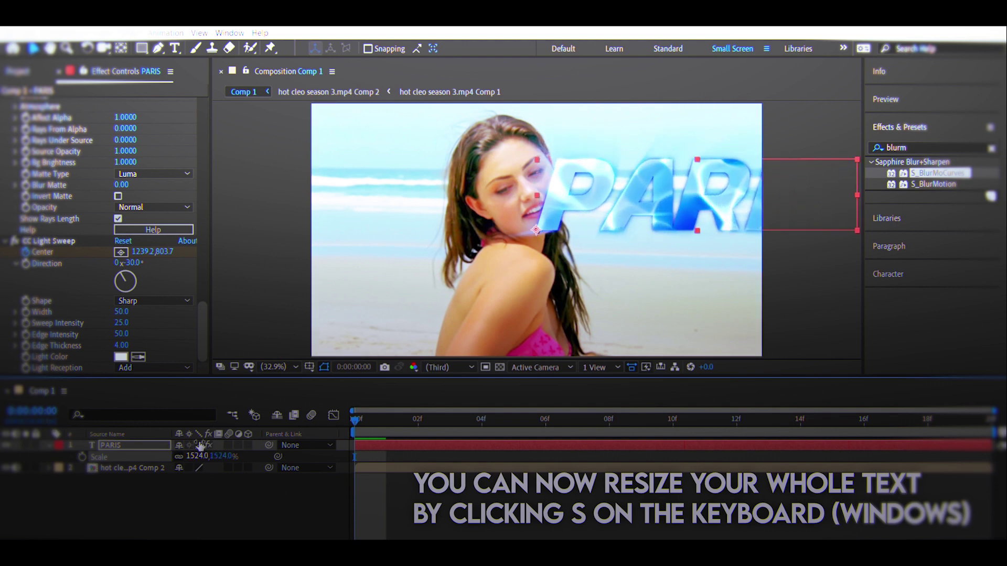
{"action": "left_click_drag", "start_coordinate": [201, 454], "coordinate": [521, 467]}
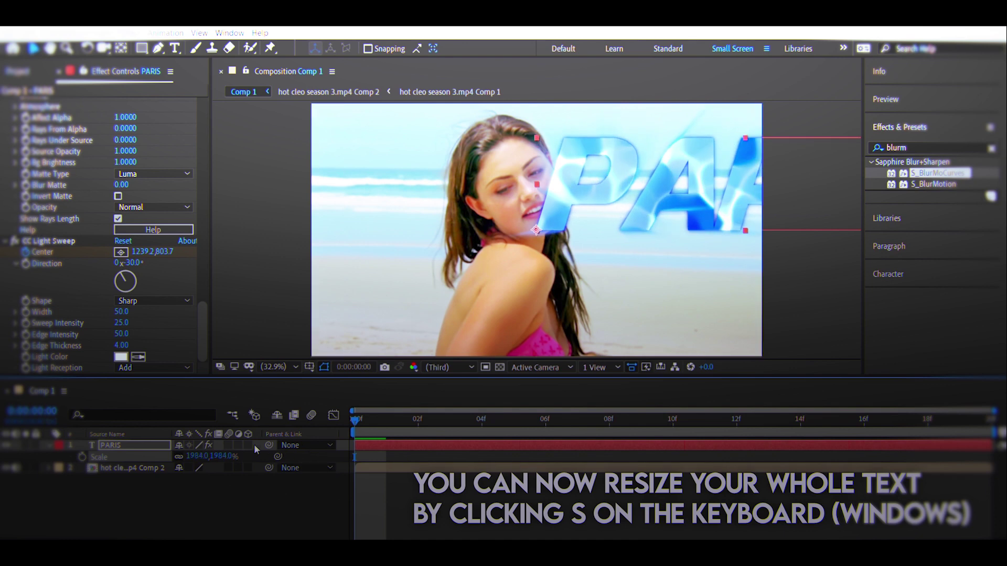
{"action": "left_click_drag", "start_coordinate": [221, 449], "coordinate": [113, 437]}
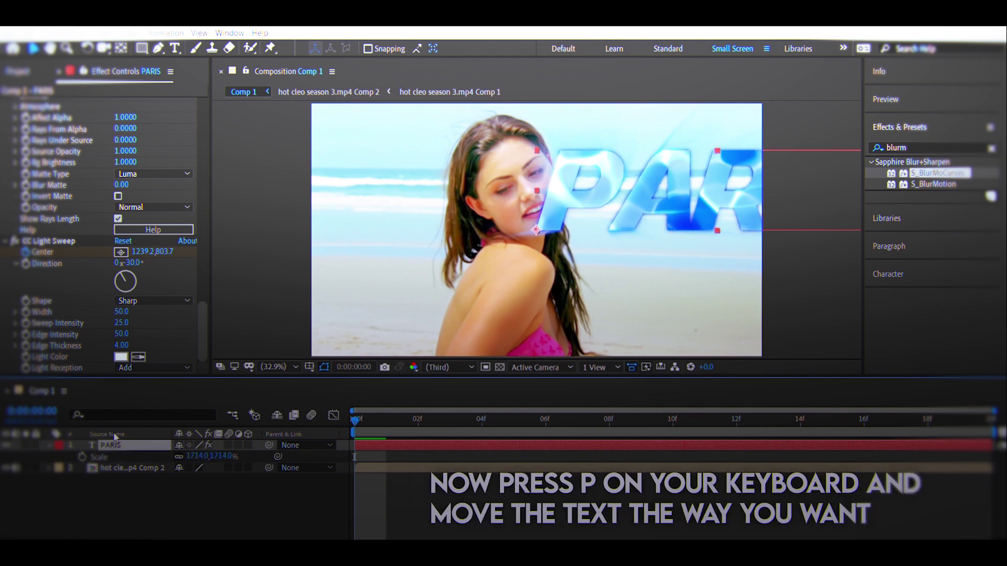
- Lower PARIS to Position about 1300.0, 896.5 and enable its motion blur
{"action": "key", "text": "p"}
{"action": "key", "text": "shift+Down"}
{"action": "key", "text": "shift+Down"}
{"action": "key", "text": "shift+Down"}
{"action": "key", "text": "shift+Down"}
{"action": "key", "text": "shift+Down"}
{"action": "key", "text": "shift+Down"}
{"action": "key", "text": "shift+Down"}
{"action": "key", "text": "shift+Down"}
{"action": "key", "text": "shift+Down"}
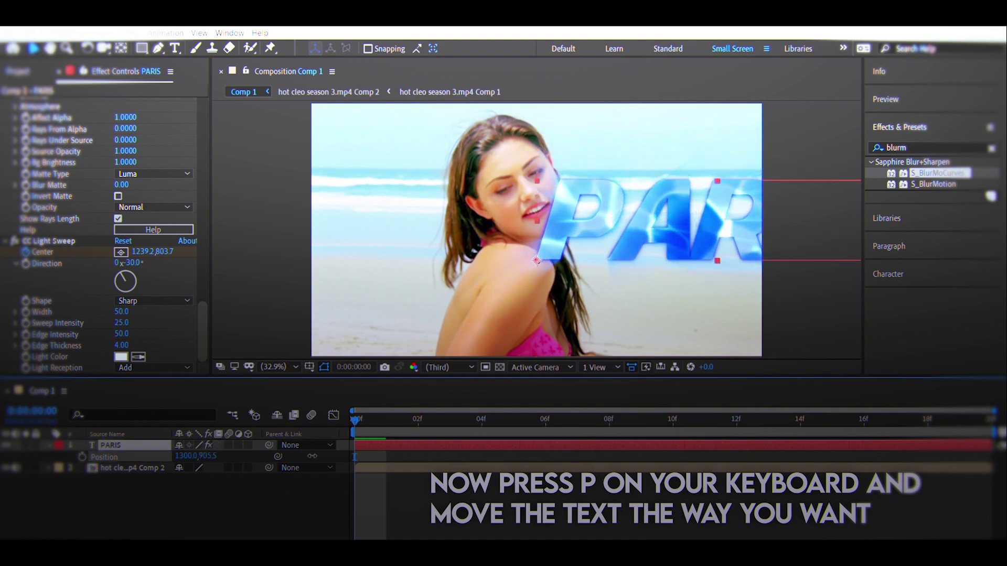
{"action": "key", "text": "shift+Down"}
{"action": "key", "text": "shift+Down"}
{"action": "key", "text": "shift+Down"}
{"action": "key", "text": "Up"}
{"action": "key", "text": "Up"}
{"action": "key", "text": "Up"}
{"action": "key", "text": "Up"}
{"action": "key", "text": "Up"}
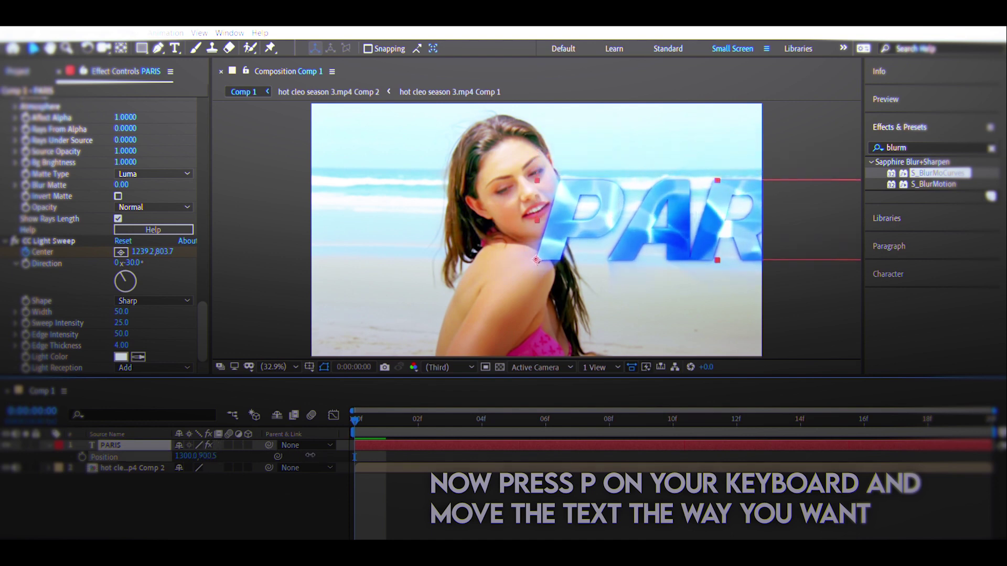
{"action": "key", "text": "Up"}
{"action": "key", "text": "Up"}
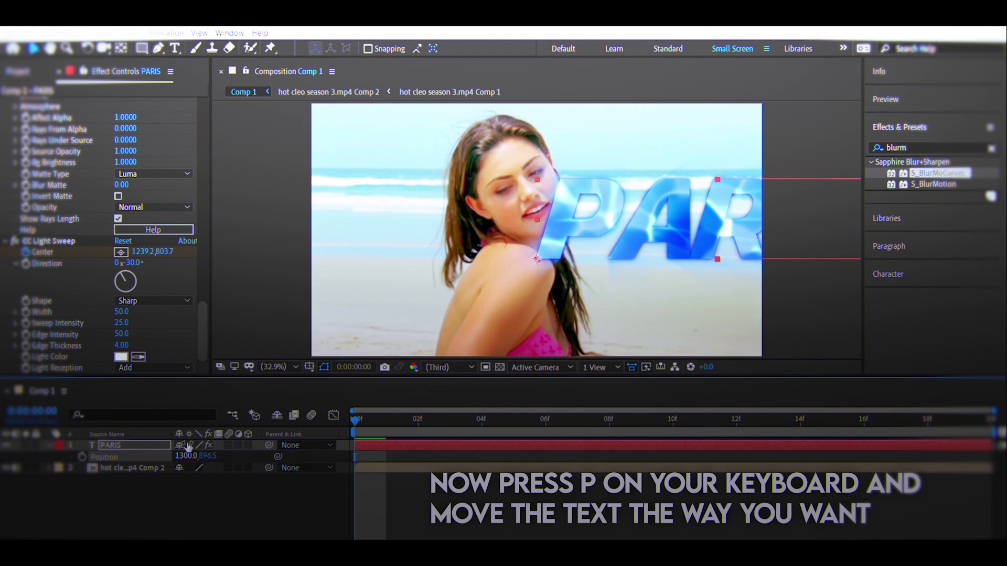
{"action": "left_click", "coordinate": [229, 445]}
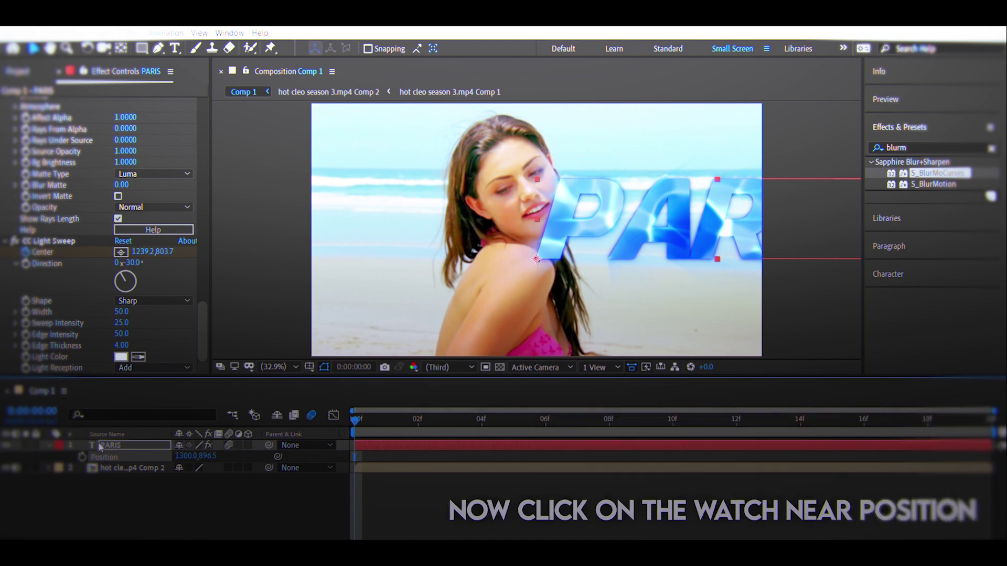
- Keyframe PARIS position, then at frame 19 slide it left to about 255.0, 896.5
{"action": "left_click", "coordinate": [82, 456]}
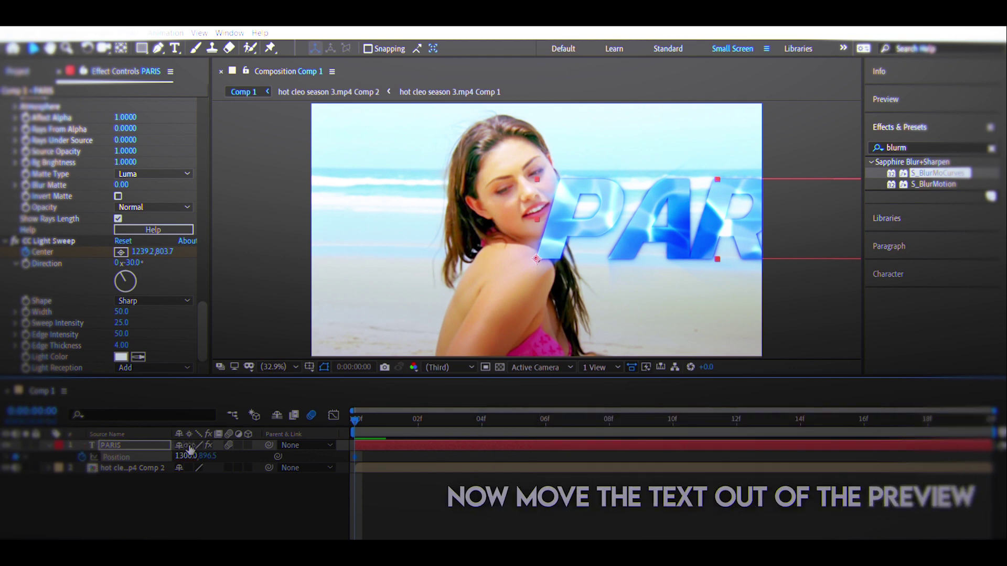
{"action": "mouse_move", "coordinate": [188, 455]}
{"action": "left_mouse_down"}
{"action": "mouse_move", "coordinate": [334, 444]}
{"action": "mouse_move", "coordinate": [519, 454]}
{"action": "mouse_move", "coordinate": [491, 455]}
{"action": "left_mouse_up"}
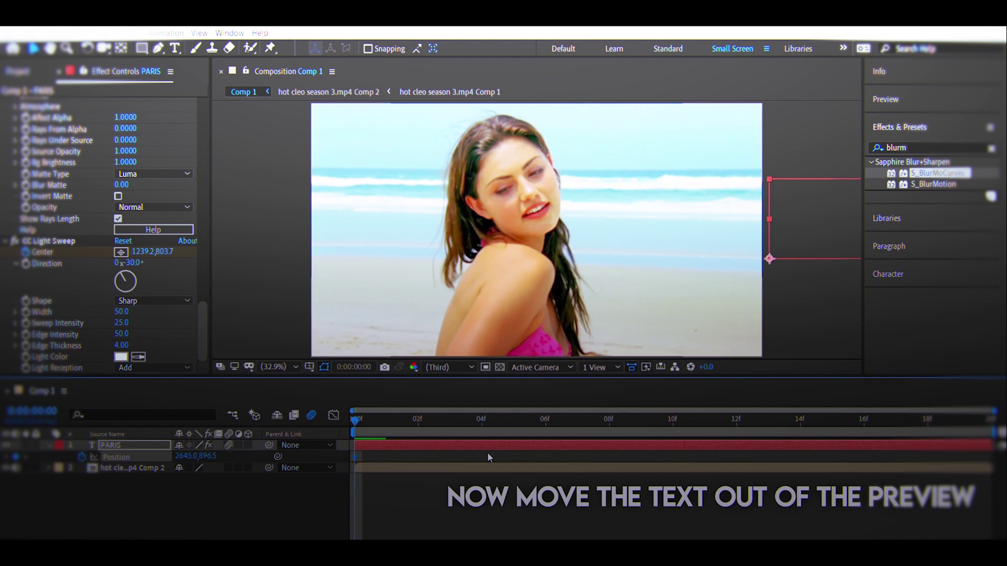
{"action": "left_click_drag", "start_coordinate": [357, 410], "coordinate": [960, 420]}
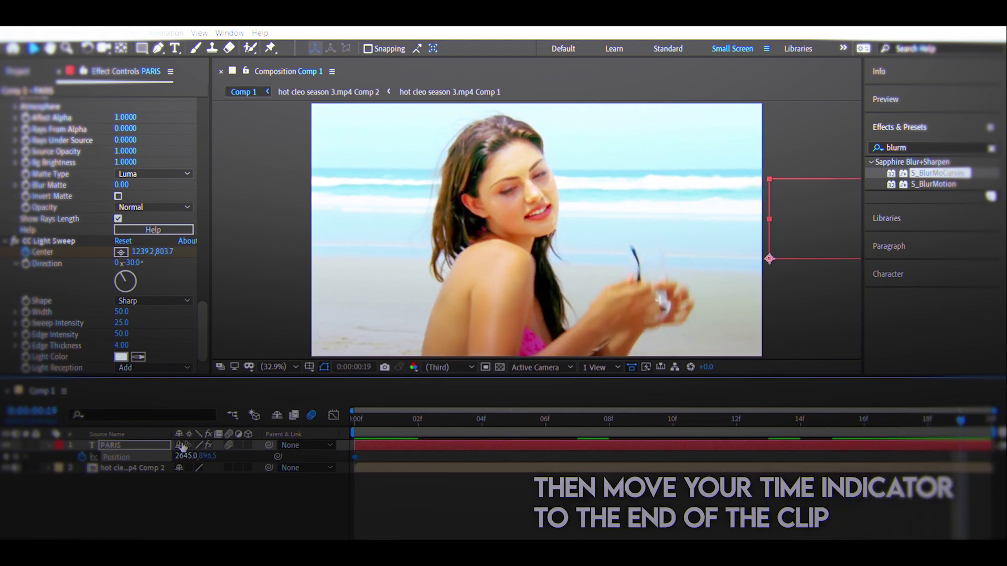
{"action": "mouse_move", "coordinate": [185, 456]}
{"action": "left_mouse_down"}
{"action": "mouse_move", "coordinate": [132, 440]}
{"action": "mouse_move", "coordinate": [198, 450]}
{"action": "mouse_move", "coordinate": [164, 432]}
{"action": "mouse_move", "coordinate": [201, 446]}
{"action": "mouse_move", "coordinate": [90, 436]}
{"action": "left_mouse_up"}
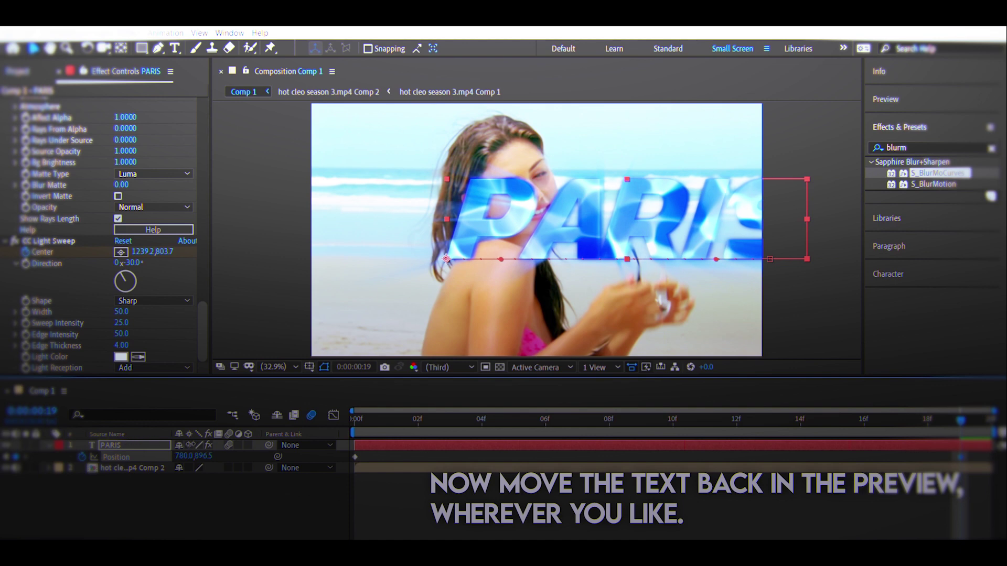
{"action": "left_click_drag", "start_coordinate": [191, 455], "coordinate": [162, 421]}
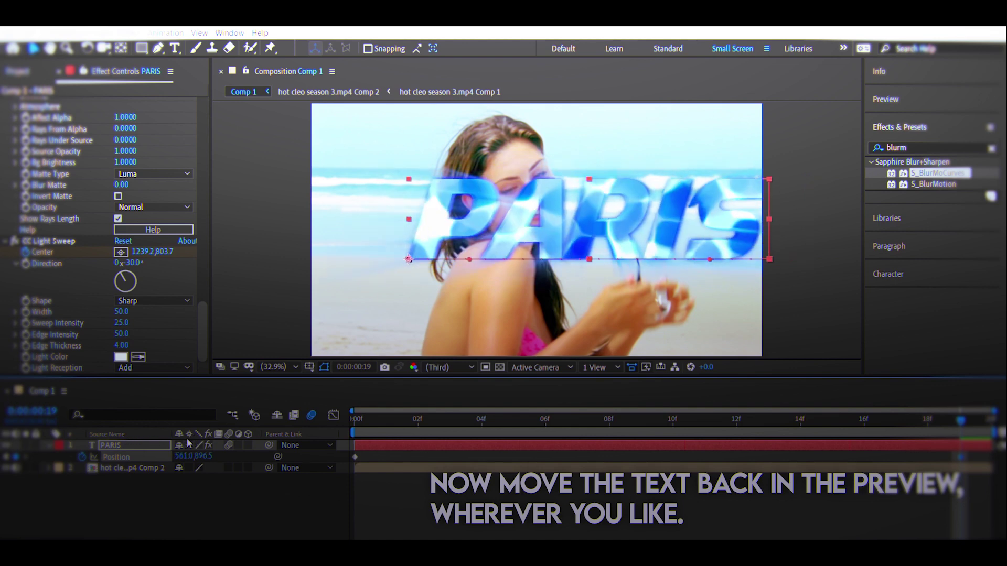
{"action": "mouse_move", "coordinate": [181, 456]}
{"action": "left_mouse_down"}
{"action": "mouse_move", "coordinate": [152, 437]}
{"action": "mouse_move", "coordinate": [160, 443]}
{"action": "left_mouse_up"}
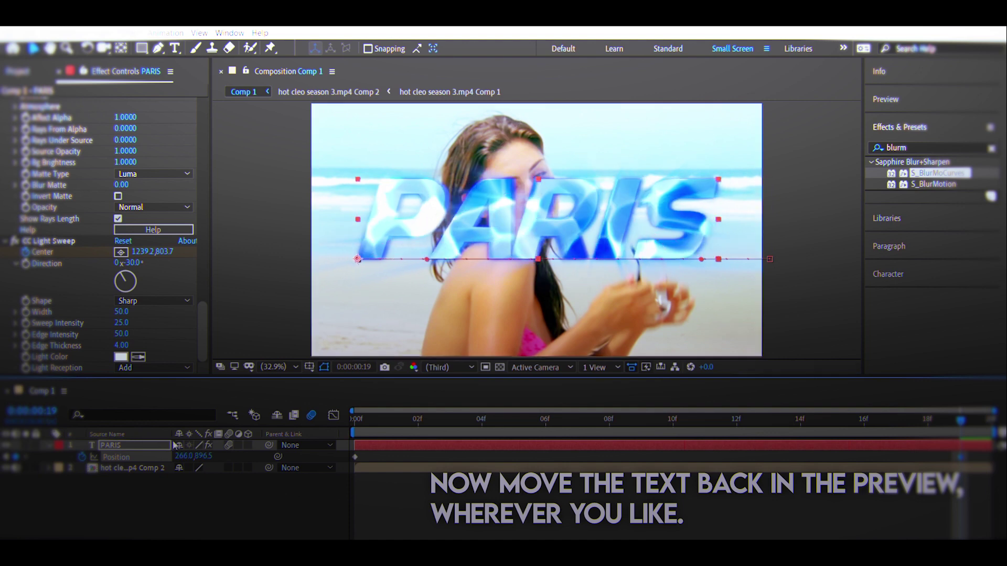
{"action": "left_click_drag", "start_coordinate": [189, 456], "coordinate": [178, 452]}
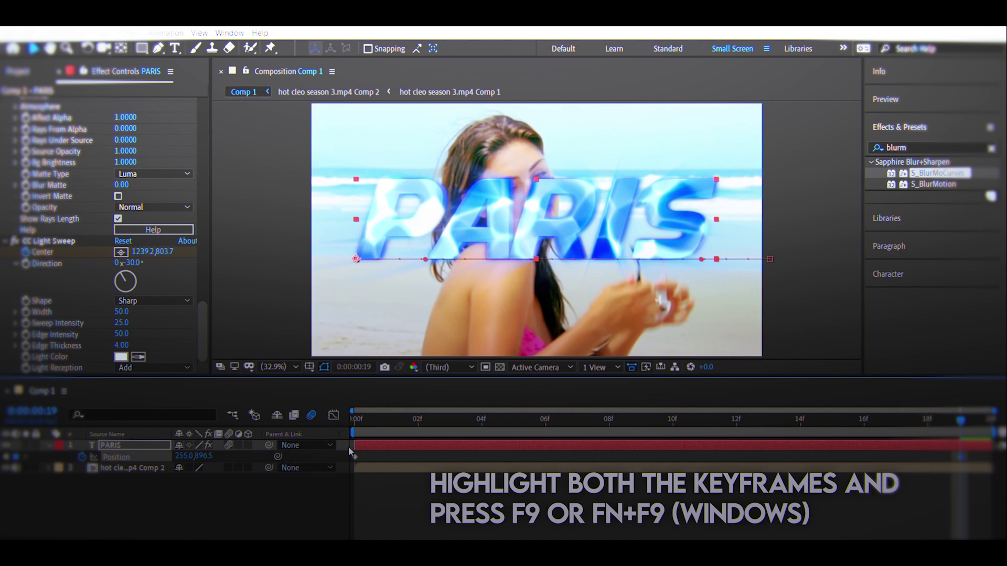
- Easy-ease both PARIS Position keyframes, shape the speed curve into a sharp early spike, and preview
{"action": "mouse_move", "coordinate": [351, 452]}
{"action": "left_mouse_down"}
{"action": "mouse_move", "coordinate": [991, 462]}
{"action": "mouse_move", "coordinate": [971, 449]}
{"action": "left_mouse_up"}
{"action": "key", "text": "F9"}
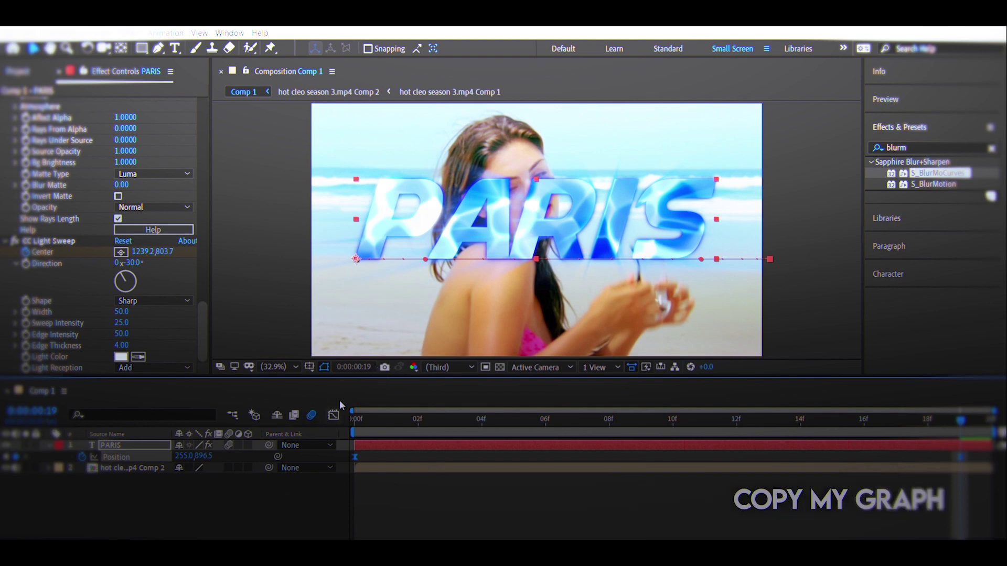
{"action": "left_click", "coordinate": [334, 415]}
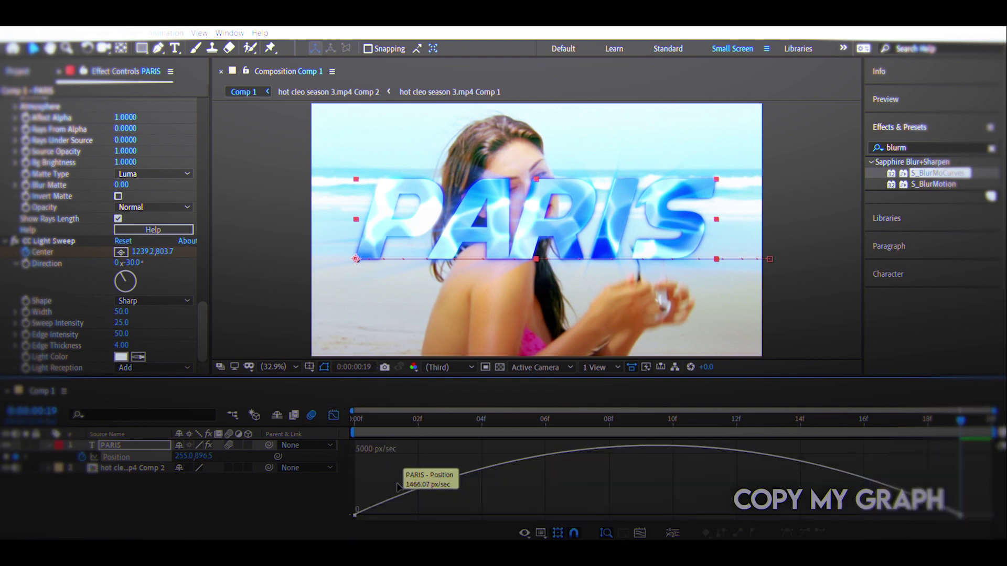
{"action": "left_click", "coordinate": [414, 482]}
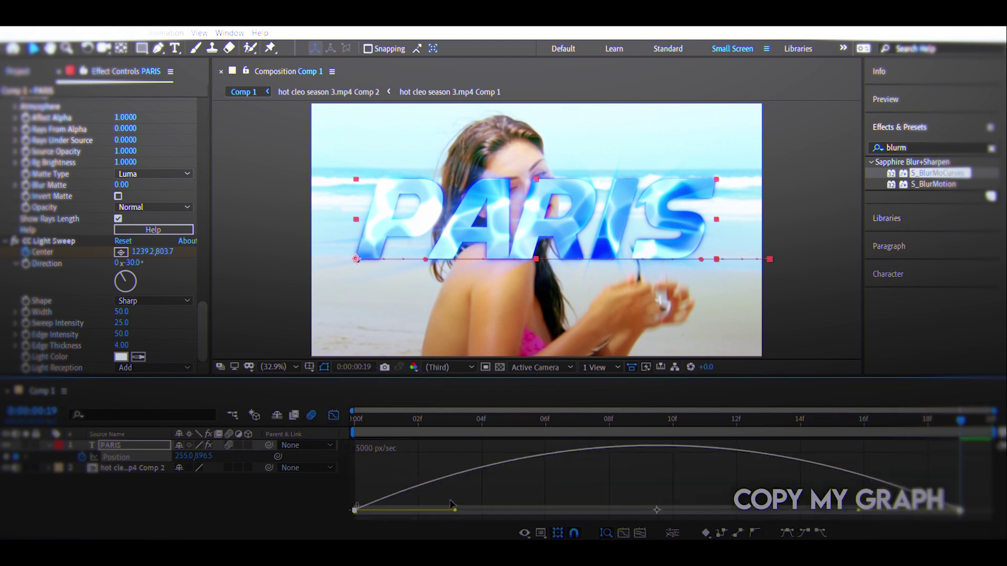
{"action": "left_click_drag", "start_coordinate": [452, 506], "coordinate": [354, 507]}
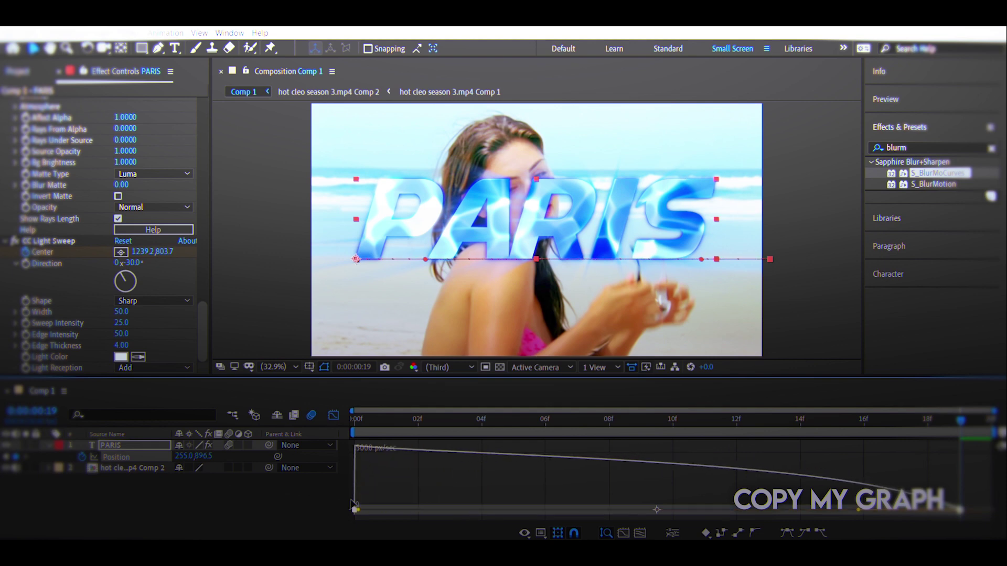
{"action": "left_click_drag", "start_coordinate": [657, 509], "coordinate": [646, 497]}
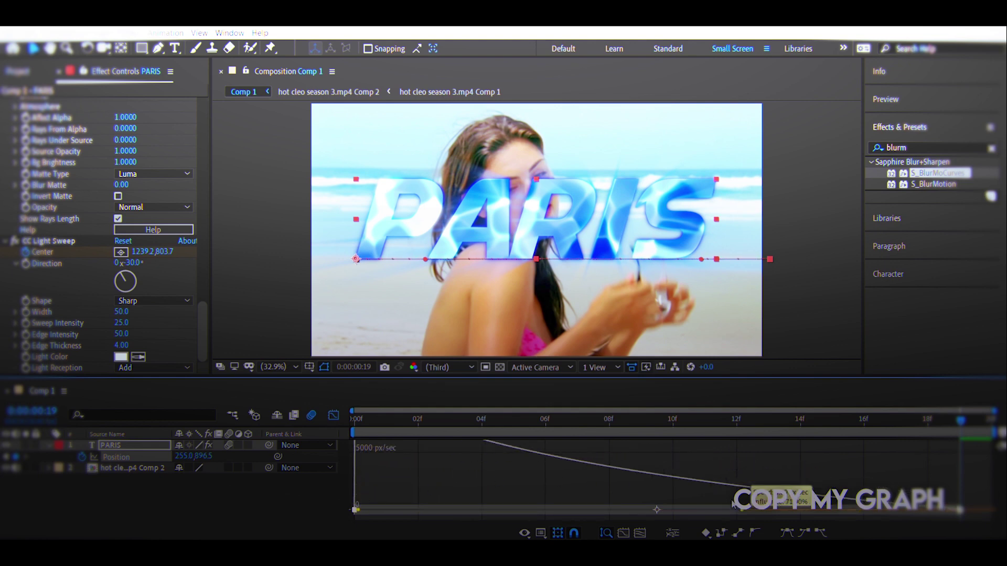
{"action": "left_click", "coordinate": [333, 416]}
{"action": "key", "text": "space"}
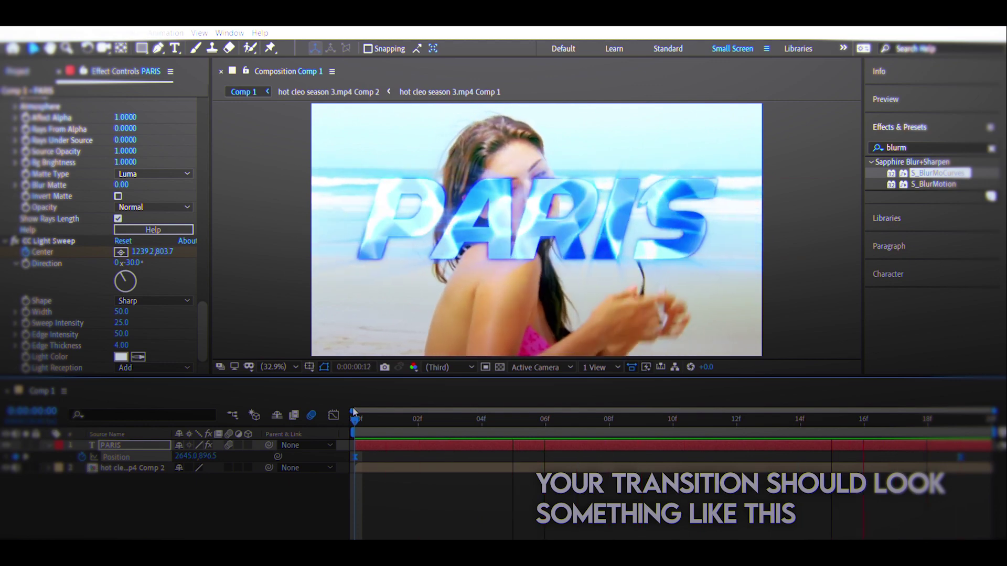
- Duplicate the hot cleo Comp 2 beach clip layer and move the copy above PARIS
{"action": "key", "text": "space"}
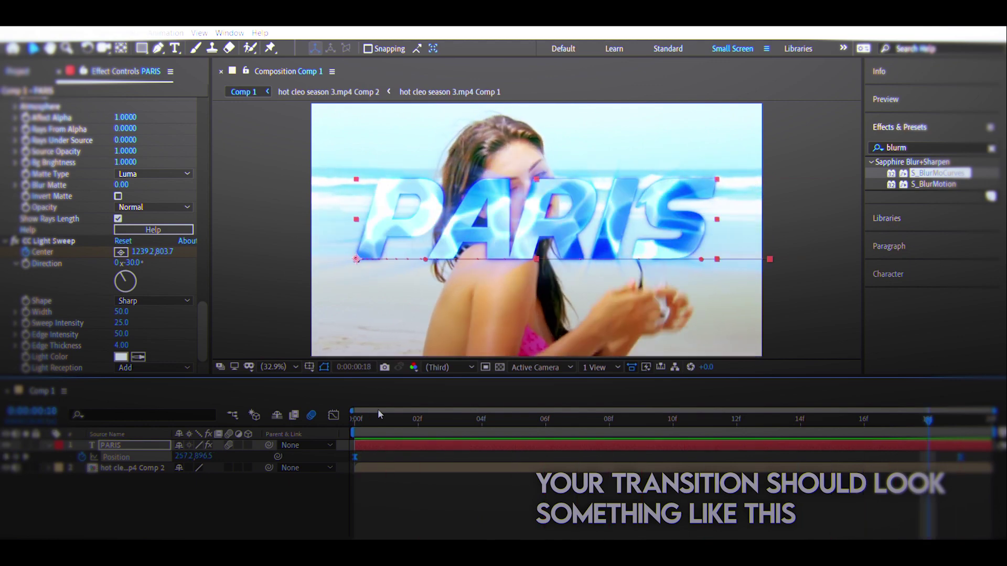
{"action": "left_click", "coordinate": [363, 467]}
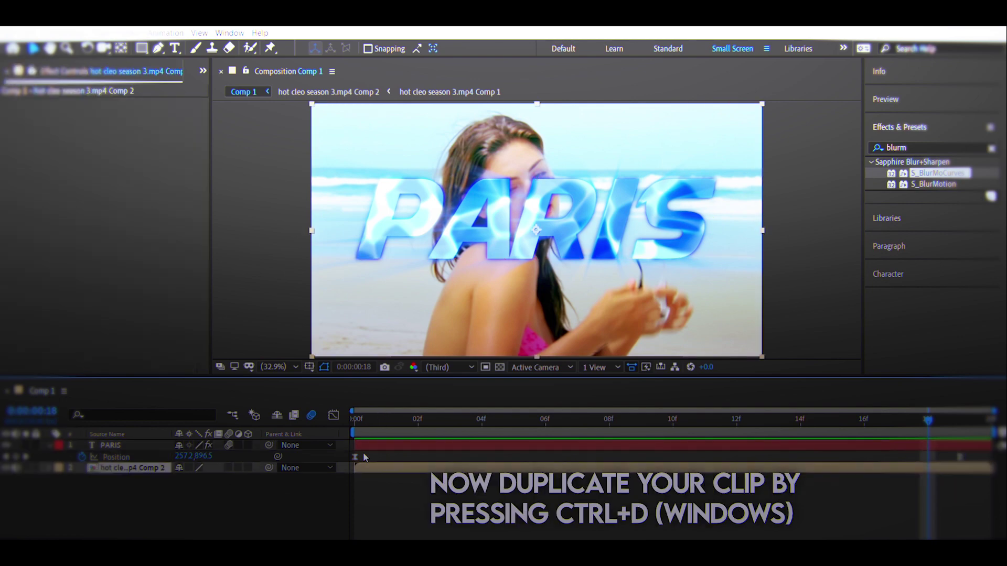
{"action": "key", "text": "ctrl+d"}
{"action": "left_click_drag", "start_coordinate": [103, 468], "coordinate": [103, 440]}
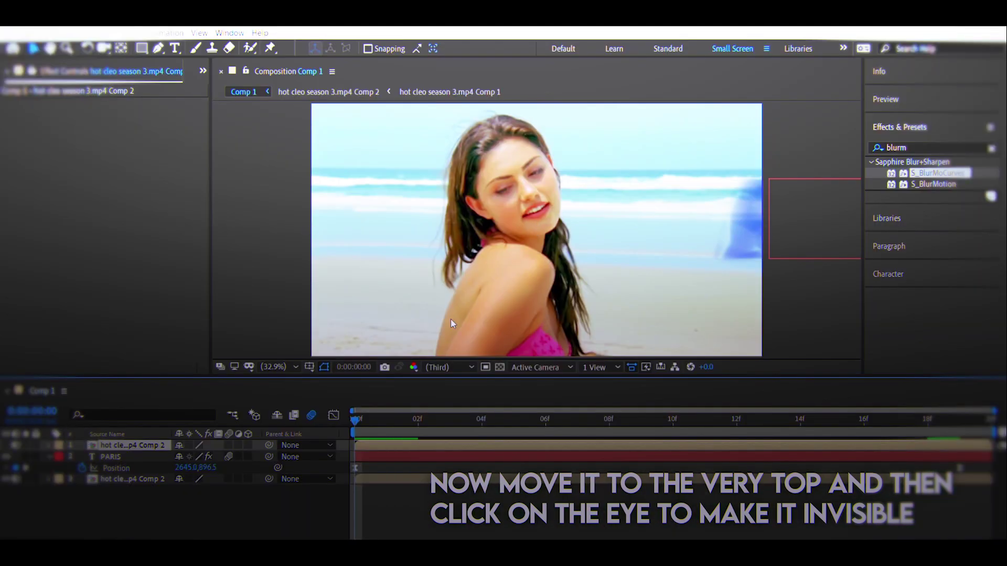
- With the Pen tool, start the mask at the top of her hair and trace down its left edge
{"action": "key", "text": "g"}
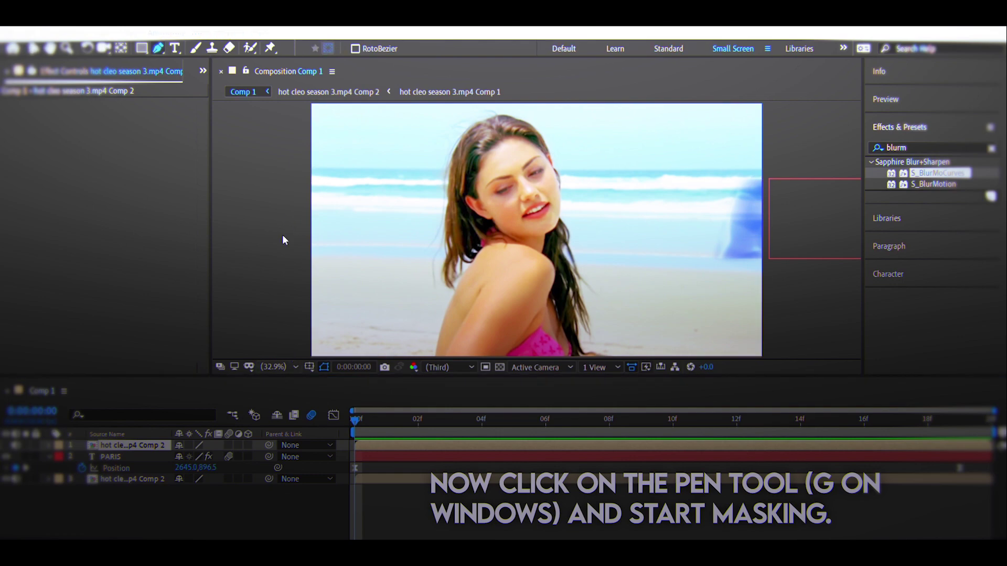
{"action": "key", "text": "h"}
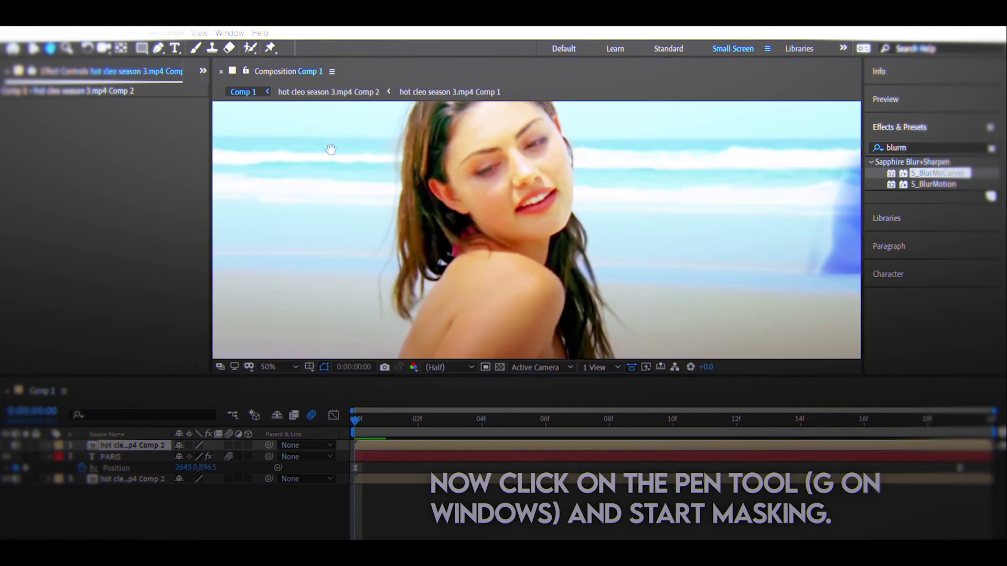
{"action": "left_click", "coordinate": [158, 47]}
{"action": "left_click", "coordinate": [457, 118]}
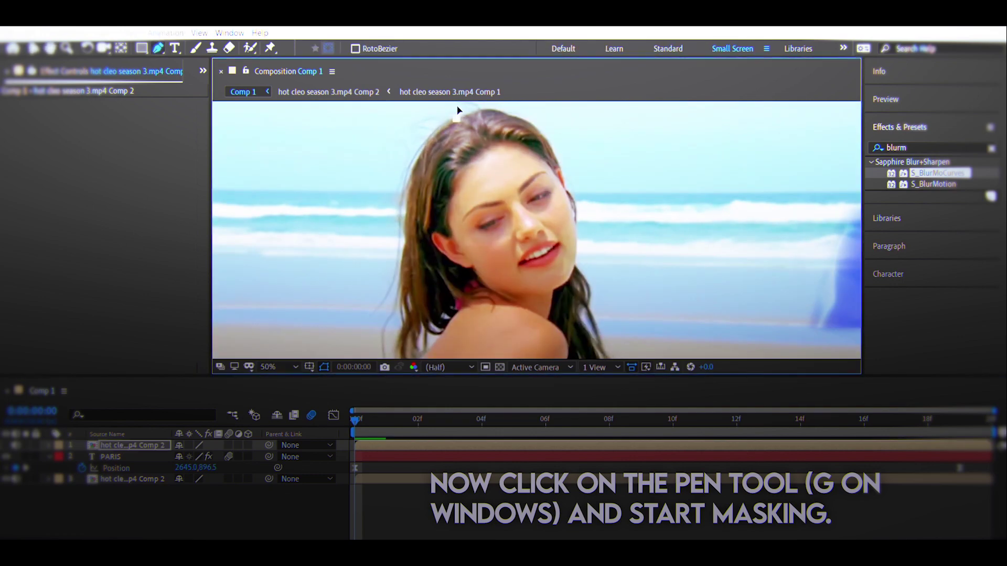
{"action": "left_click", "coordinate": [443, 123]}
{"action": "left_click", "coordinate": [430, 137]}
{"action": "left_click", "coordinate": [422, 146]}
{"action": "left_click", "coordinate": [413, 157]}
{"action": "left_click", "coordinate": [407, 176]}
{"action": "left_click", "coordinate": [401, 190]}
{"action": "left_click", "coordinate": [401, 204]}
{"action": "left_click", "coordinate": [401, 223]}
{"action": "left_click", "coordinate": [406, 242]}
{"action": "left_click", "coordinate": [401, 260]}
{"action": "left_click", "coordinate": [400, 278]}
{"action": "left_click", "coordinate": [401, 296]}
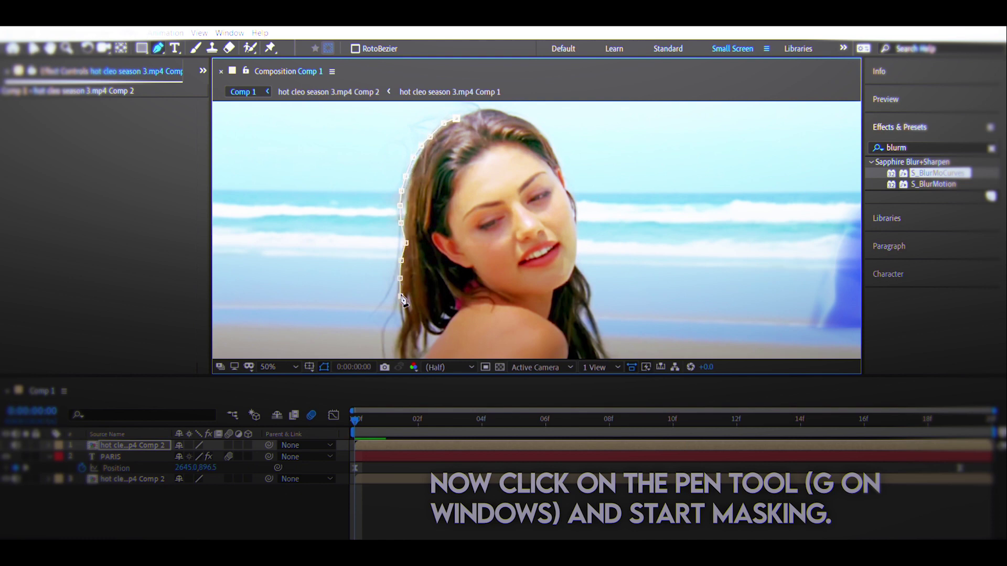
{"action": "left_click", "coordinate": [400, 314]}
- Continue the mask outline around her shoulder and down the arm edge
{"action": "left_click_drag", "start_coordinate": [348, 306], "coordinate": [310, 151]}
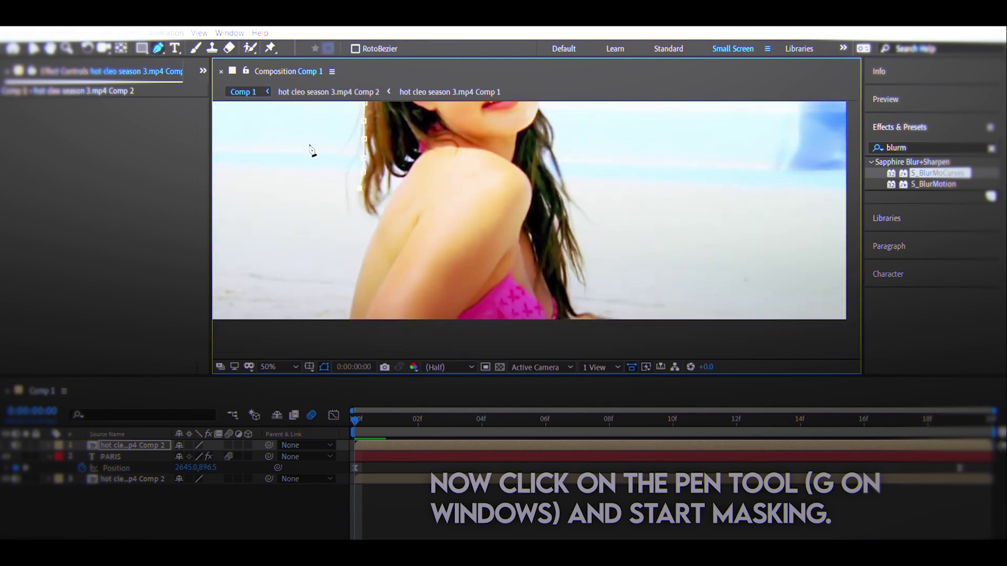
{"action": "left_click", "coordinate": [361, 187]}
{"action": "left_click", "coordinate": [362, 198]}
{"action": "left_click", "coordinate": [371, 210]}
{"action": "left_click", "coordinate": [374, 205]}
{"action": "left_click", "coordinate": [379, 190]}
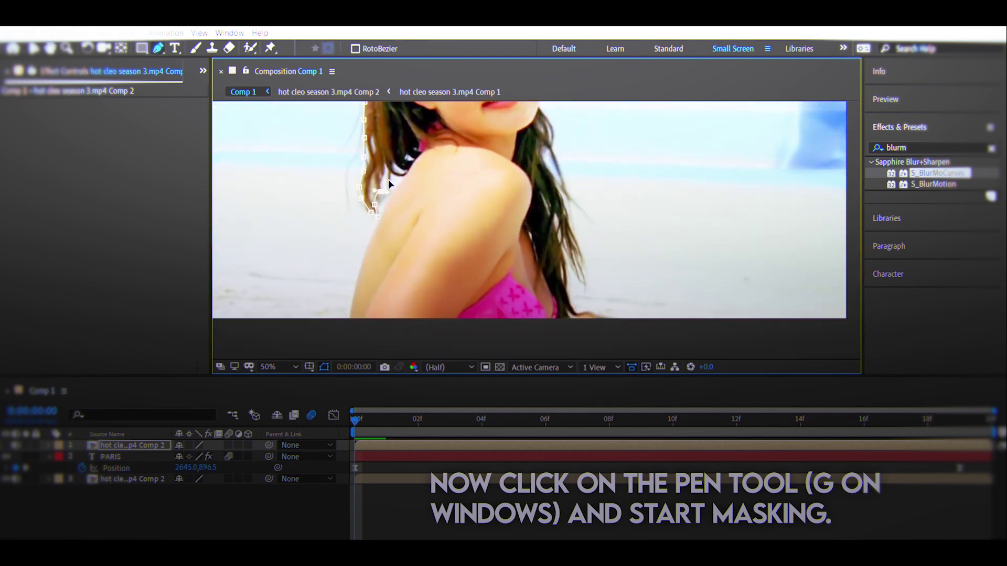
{"action": "left_click", "coordinate": [389, 190]}
{"action": "left_click", "coordinate": [391, 174]}
{"action": "left_click", "coordinate": [376, 229]}
{"action": "left_click", "coordinate": [368, 242]}
{"action": "left_click", "coordinate": [365, 255]}
- Carry the mask across to the right side and trace up her right hair edge
{"action": "left_click", "coordinate": [581, 255]}
{"action": "left_click", "coordinate": [574, 237]}
{"action": "left_click", "coordinate": [570, 224]}
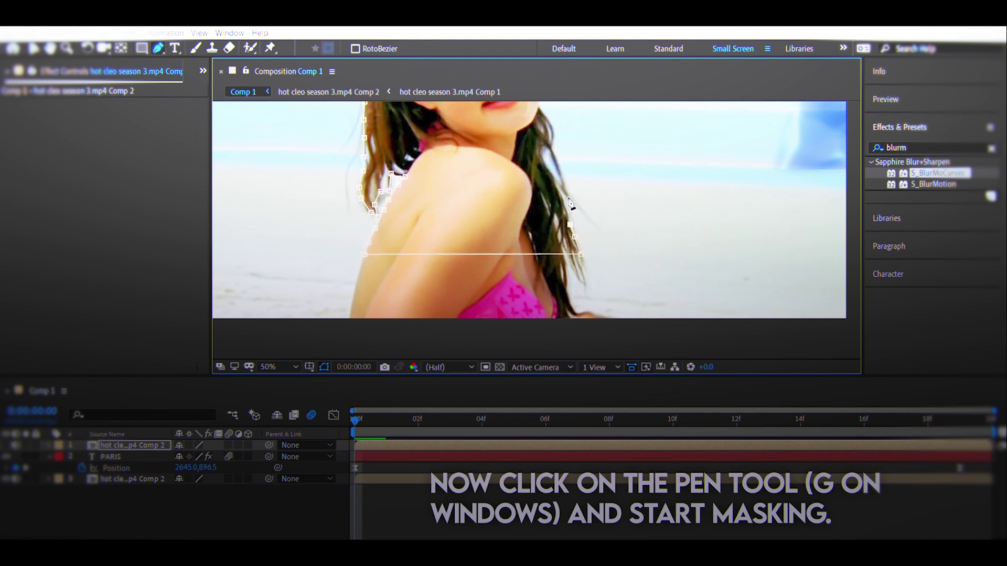
{"action": "left_click", "coordinate": [566, 208]}
{"action": "left_click", "coordinate": [562, 198]}
{"action": "left_click", "coordinate": [557, 187]}
{"action": "left_click", "coordinate": [562, 174]}
{"action": "left_click", "coordinate": [558, 161]}
{"action": "left_click", "coordinate": [552, 148]}
{"action": "left_click_drag", "start_coordinate": [545, 104], "coordinate": [523, 212]}
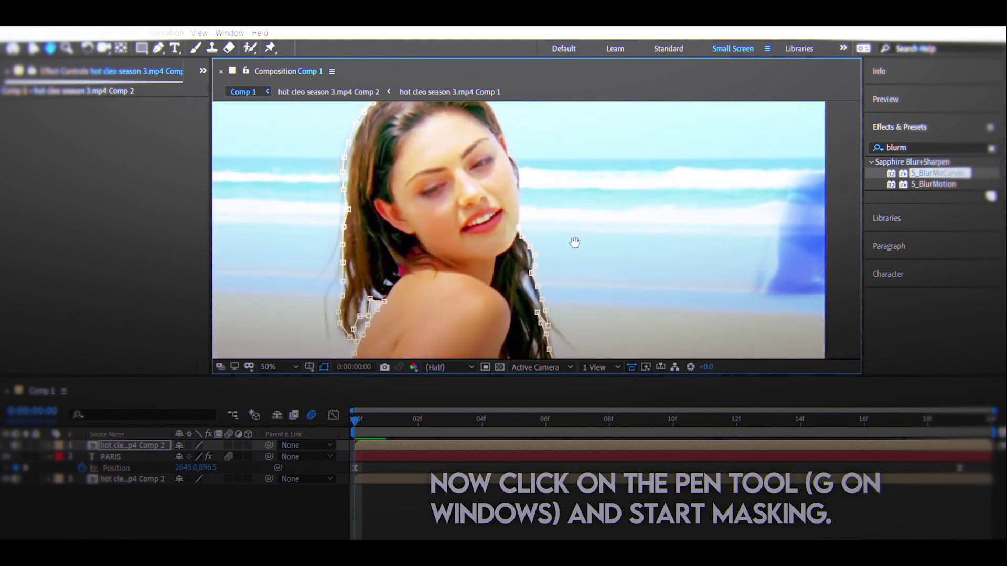
{"action": "left_click", "coordinate": [520, 195]}
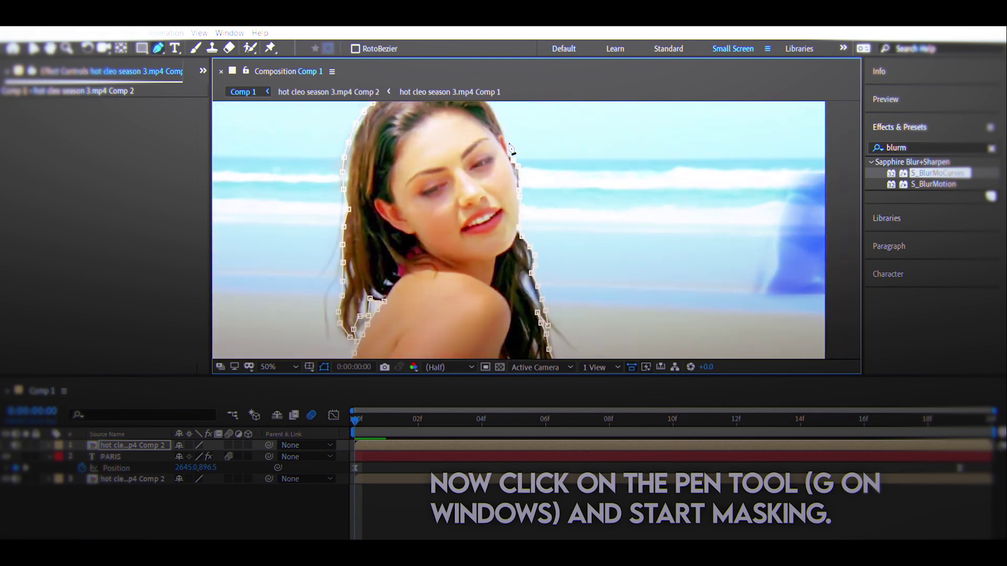
- Trace the mask across the top of her head and close it at the starting point
{"action": "key", "text": "v"}
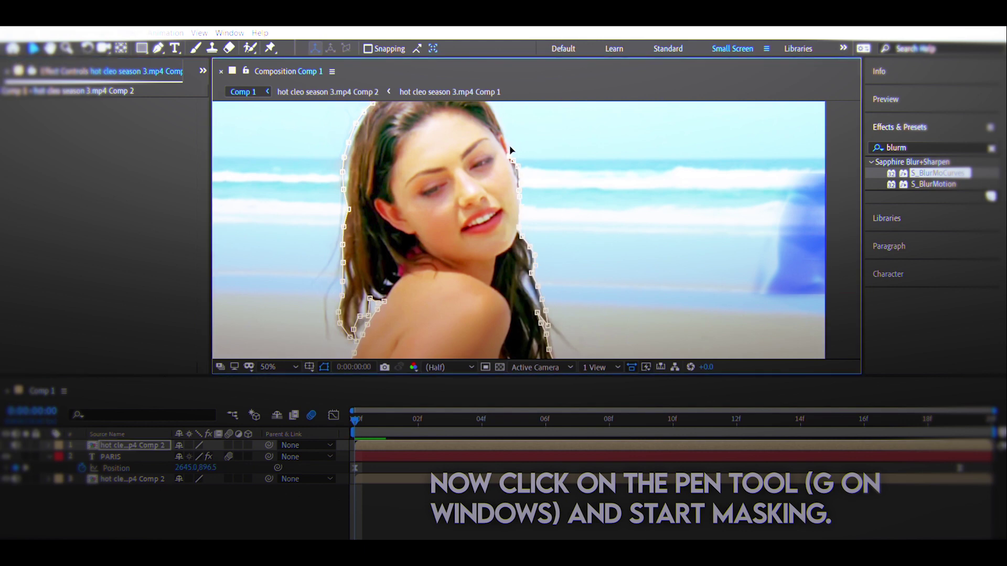
{"action": "key", "text": "g"}
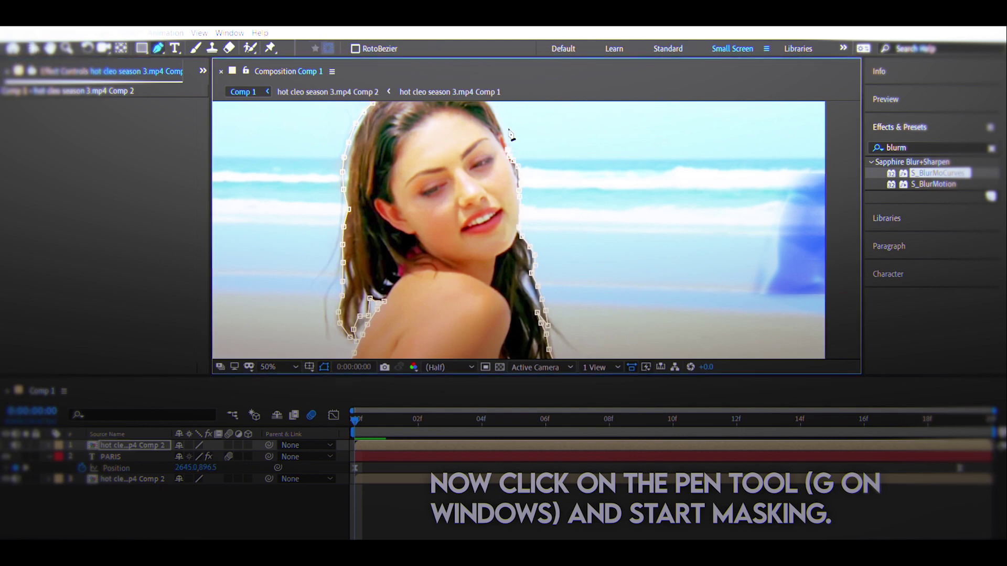
{"action": "left_click_drag", "start_coordinate": [492, 104], "coordinate": [485, 166]}
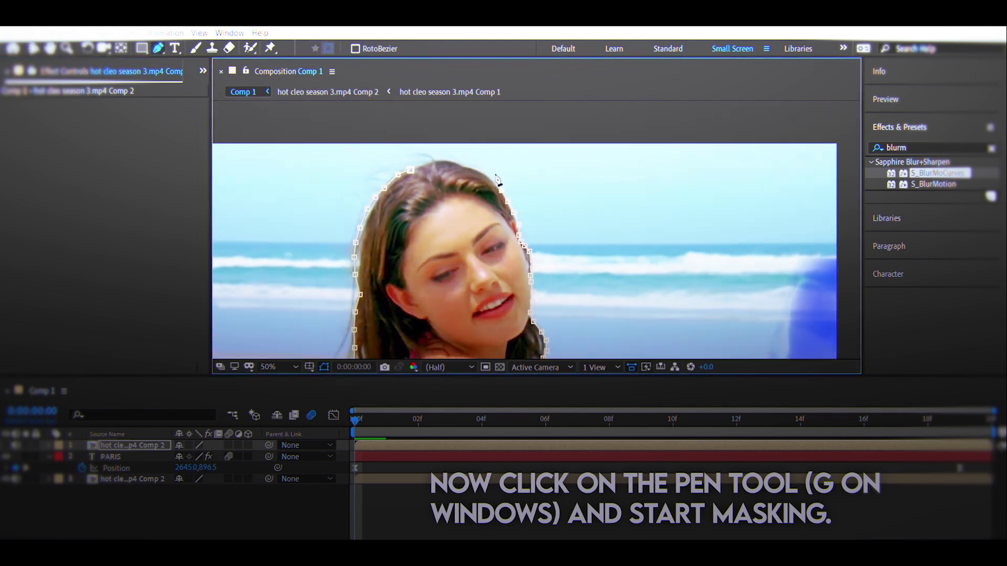
{"action": "left_click", "coordinate": [481, 172]}
{"action": "left_click", "coordinate": [465, 168]}
{"action": "left_click", "coordinate": [453, 163]}
{"action": "left_click", "coordinate": [442, 160]}
{"action": "left_click", "coordinate": [411, 170]}
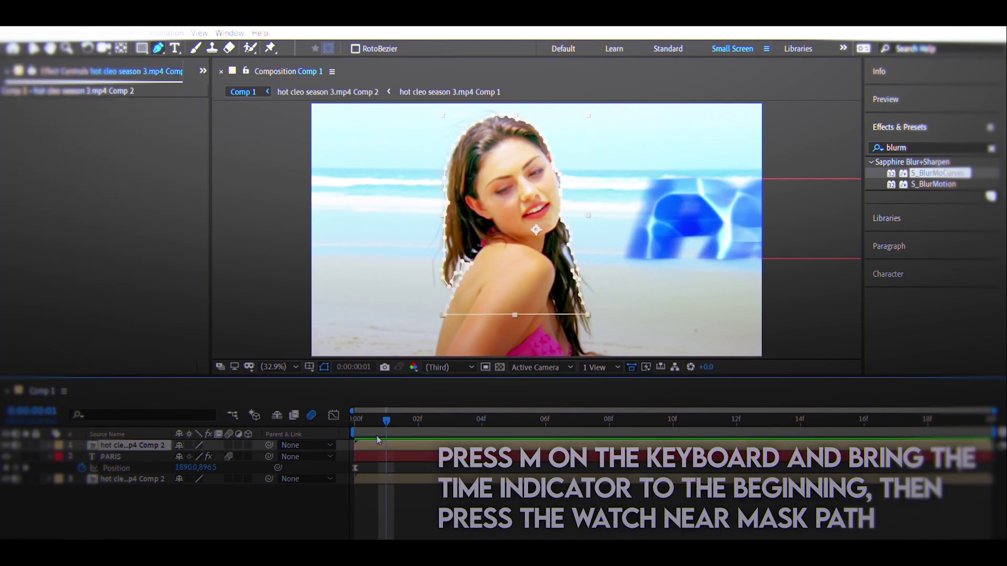
- Keyframe the Mask Path at frame 0 and add a second Mask Path keyframe at frame 6
{"action": "key", "text": "m"}
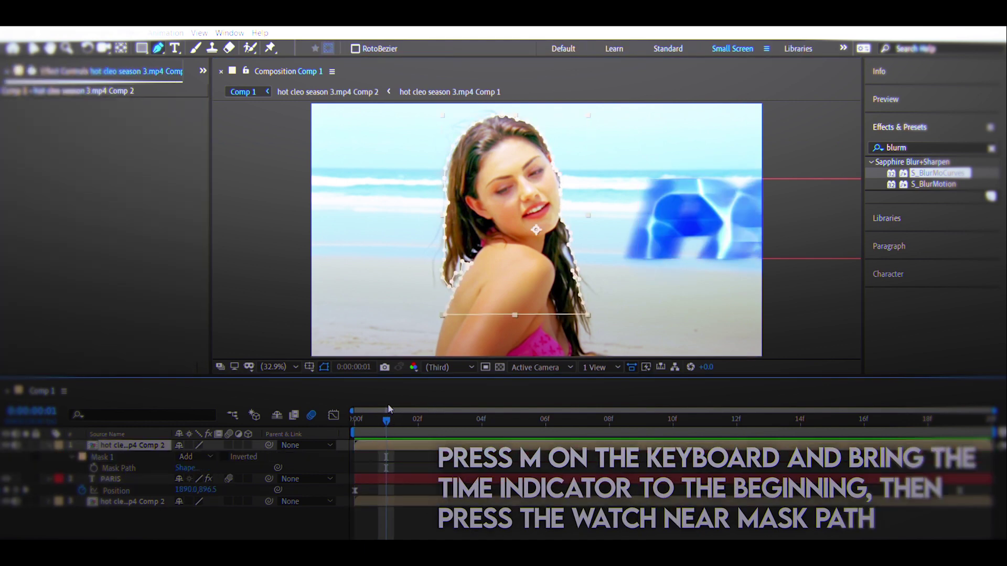
{"action": "left_click_drag", "start_coordinate": [389, 409], "coordinate": [335, 409]}
{"action": "left_click", "coordinate": [100, 459]}
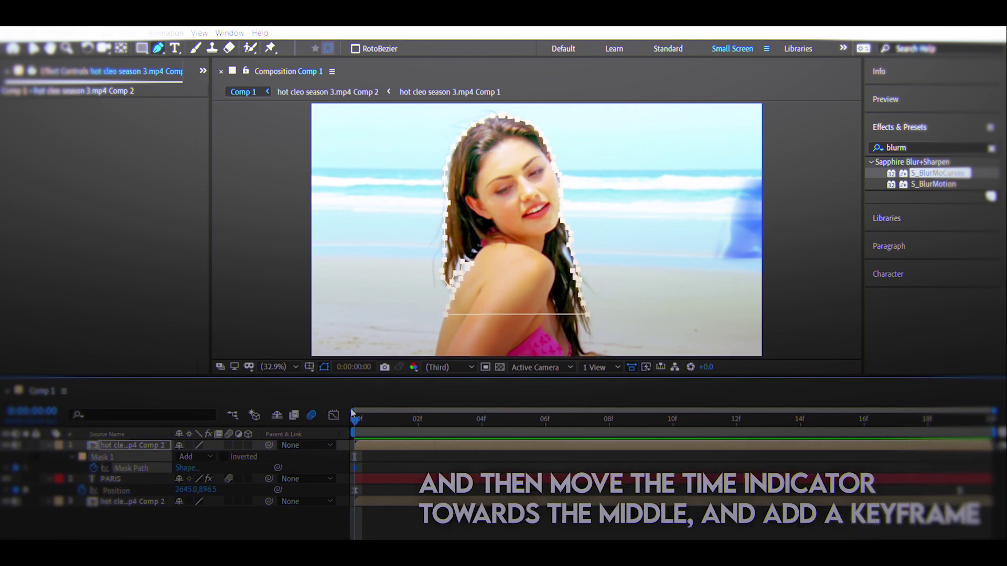
{"action": "left_click_drag", "start_coordinate": [354, 414], "coordinate": [540, 412]}
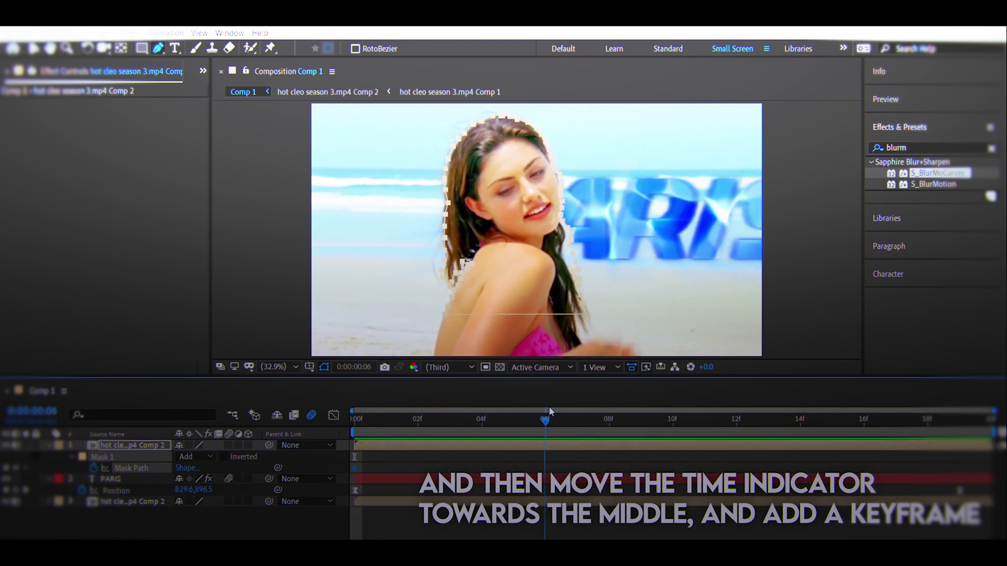
{"action": "left_click_drag", "start_coordinate": [532, 410], "coordinate": [537, 410]}
{"action": "key", "text": "alt+m"}
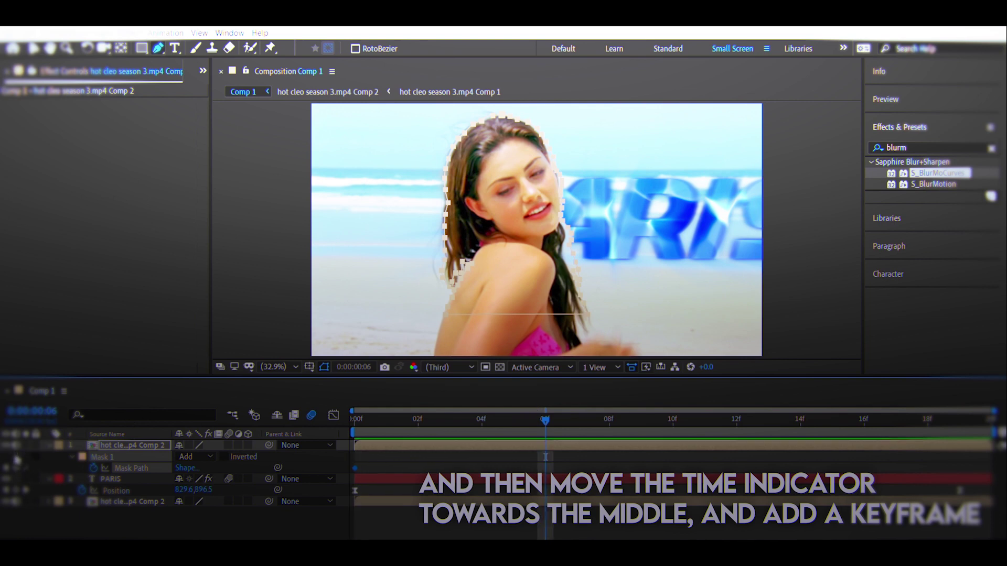
{"action": "key", "text": "alt+m"}
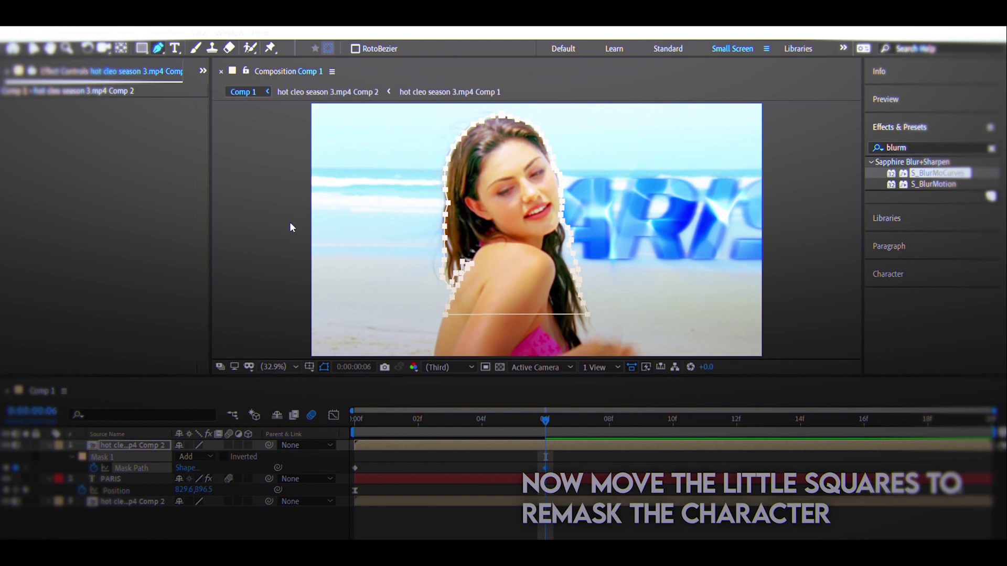
- At frame 6, move mask points and add a vertex along her hair edge, then go to frame 13
{"action": "key", "text": "period"}
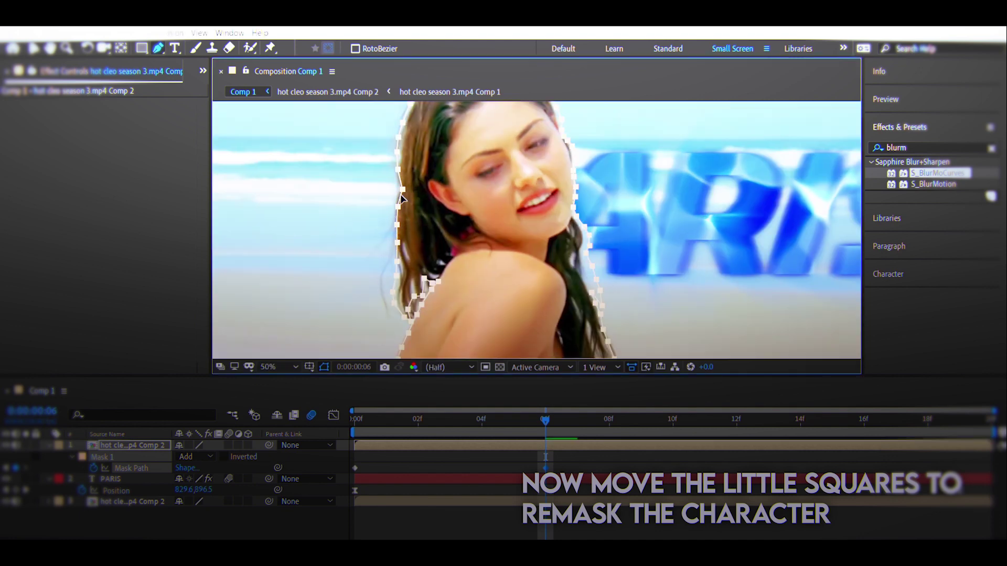
{"action": "left_click_drag", "start_coordinate": [401, 197], "coordinate": [399, 198]}
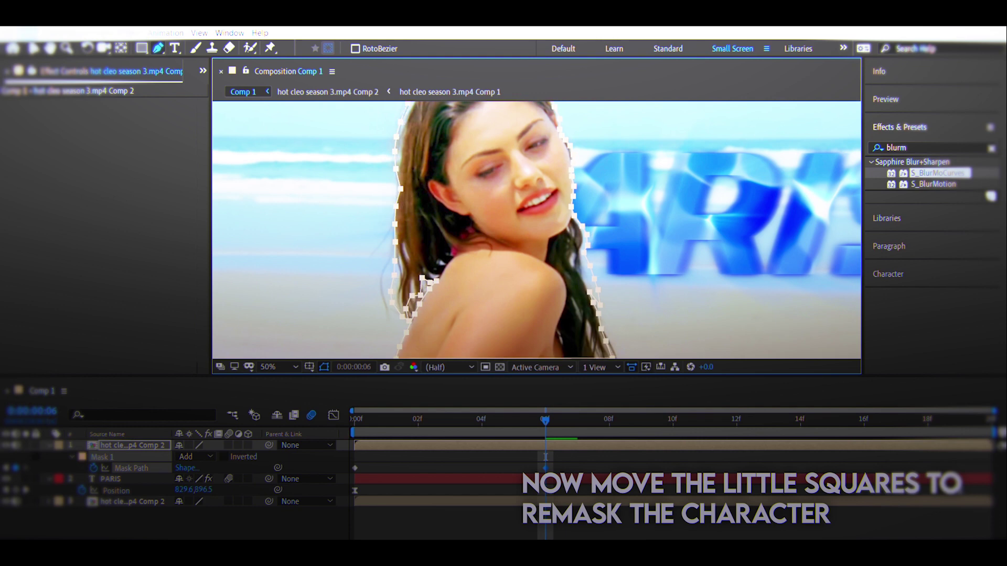
{"action": "key", "text": "ctrl+z"}
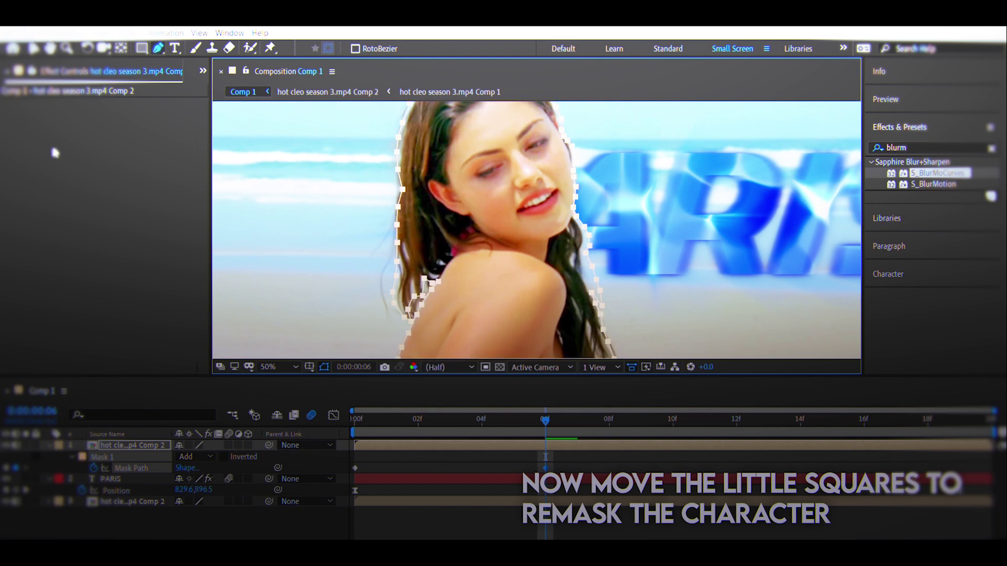
{"action": "left_click", "coordinate": [118, 192]}
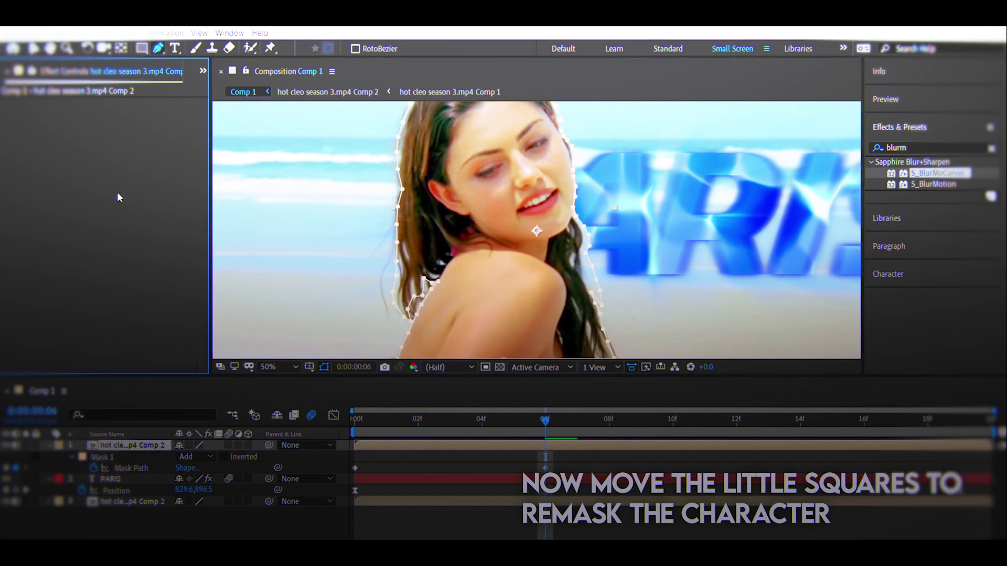
{"action": "left_click", "coordinate": [405, 182]}
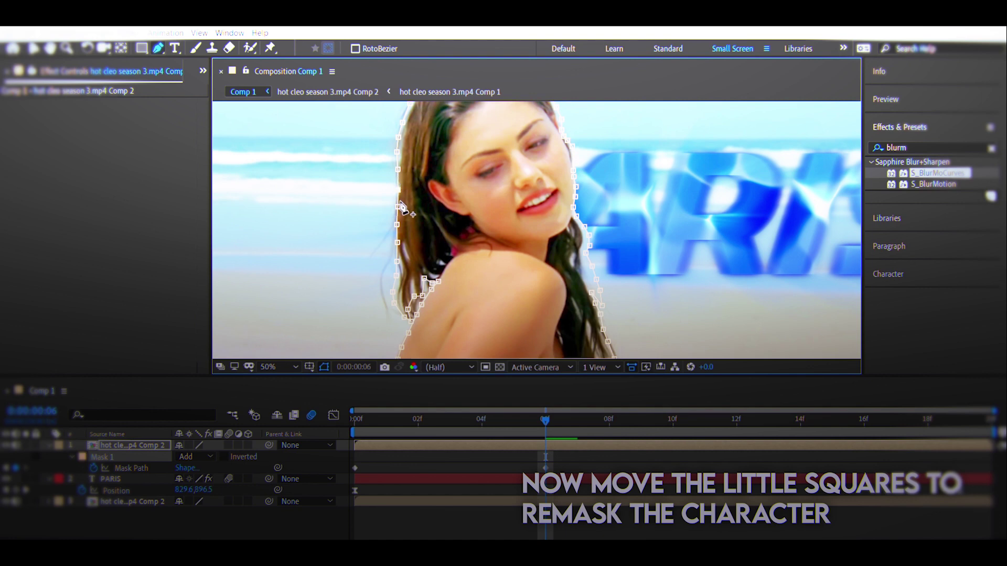
{"action": "left_click_drag", "start_coordinate": [397, 224], "coordinate": [395, 222]}
{"action": "left_click_drag", "start_coordinate": [391, 232], "coordinate": [397, 233]}
{"action": "left_click", "coordinate": [399, 275]}
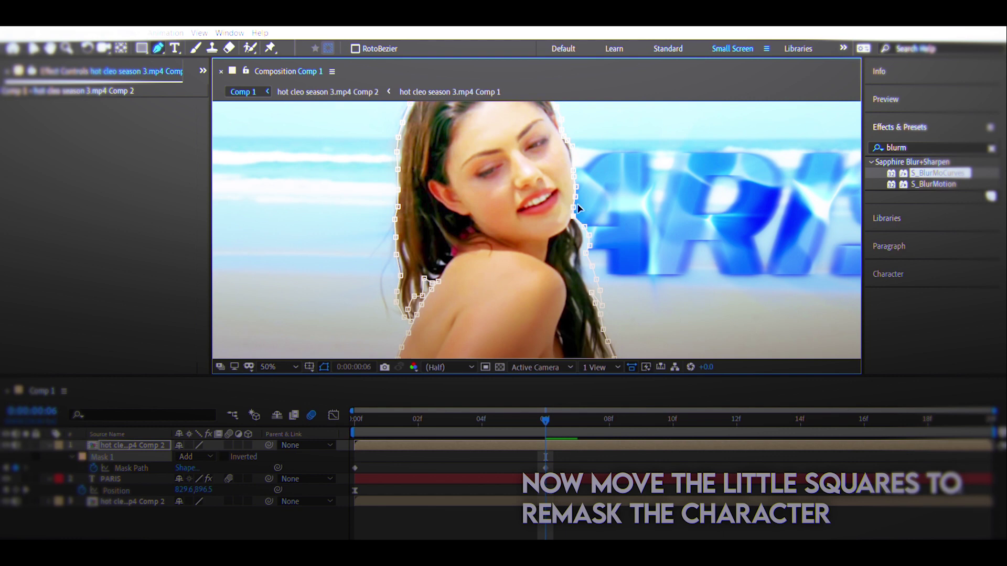
{"action": "left_click_drag", "start_coordinate": [545, 419], "coordinate": [761, 409]}
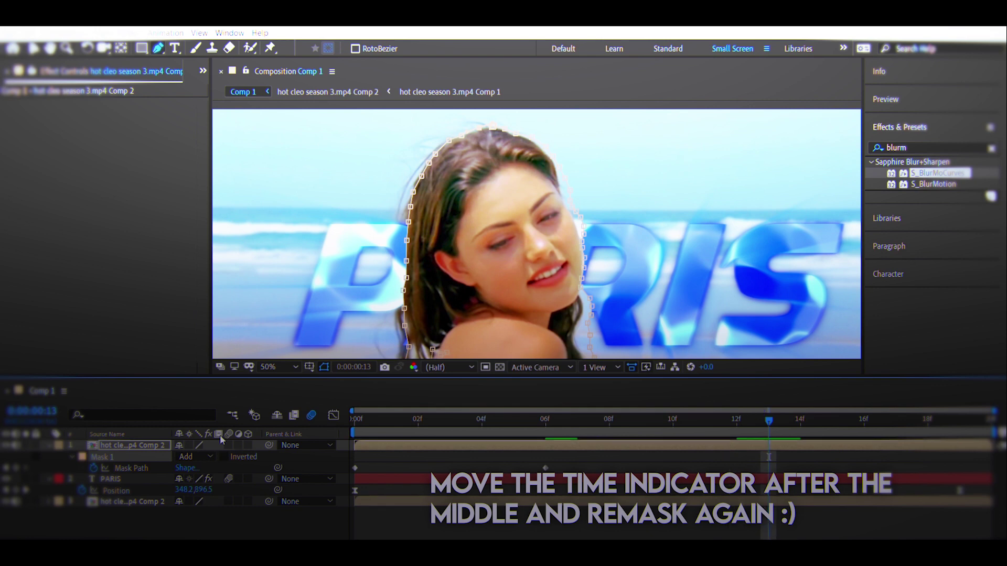
- Shift the whole mask right, then drag edge vertices to fit her hair and shoulder at frame 13
{"action": "left_click", "coordinate": [131, 468]}
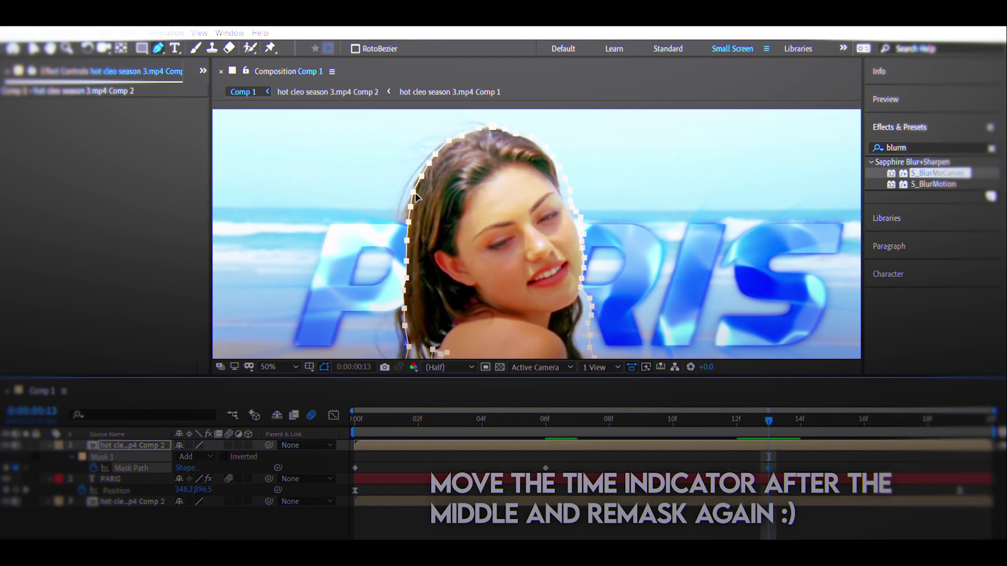
{"action": "left_click_drag", "start_coordinate": [417, 184], "coordinate": [414, 185]}
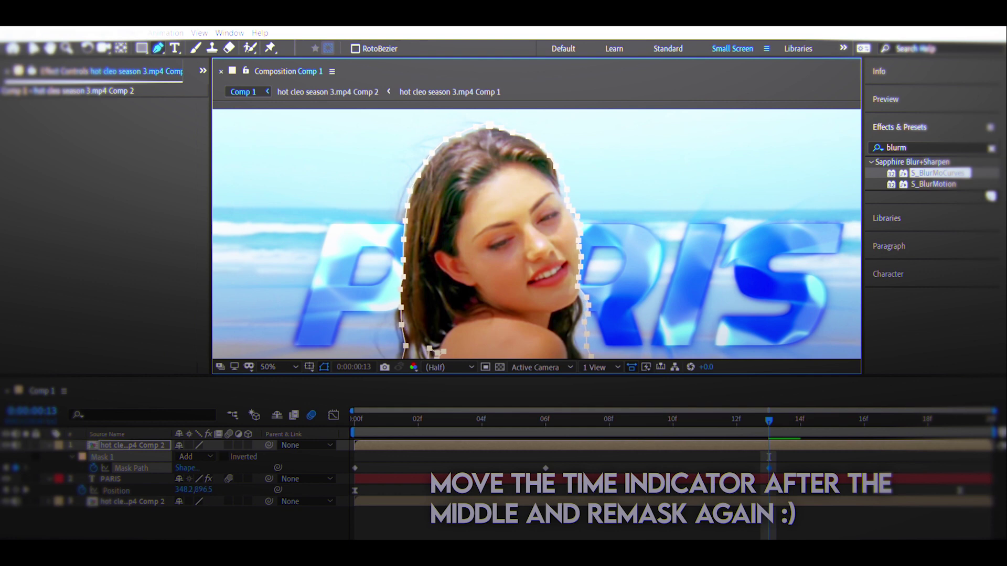
{"action": "key", "text": "shift+Right"}
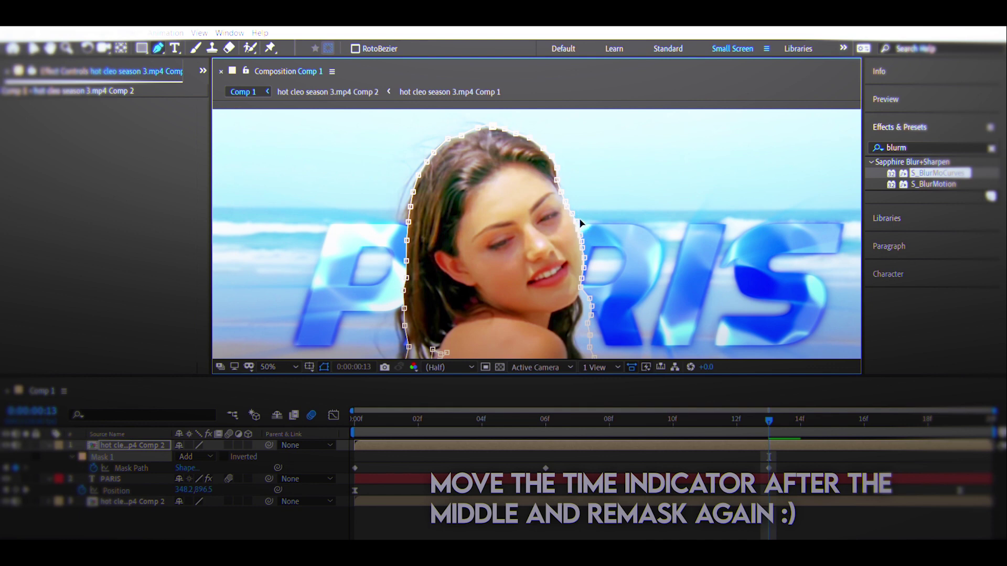
{"action": "left_click_drag", "start_coordinate": [593, 289], "coordinate": [580, 316]}
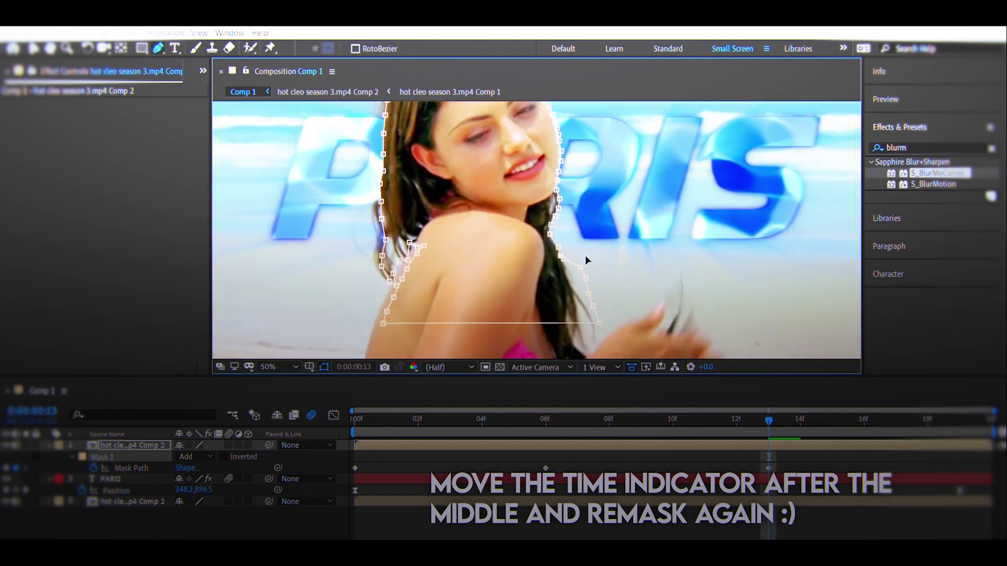
{"action": "mouse_move", "coordinate": [586, 256]}
{"action": "left_mouse_down"}
{"action": "mouse_move", "coordinate": [571, 258]}
{"action": "mouse_move", "coordinate": [569, 280]}
{"action": "left_mouse_up"}
{"action": "left_click_drag", "start_coordinate": [381, 266], "coordinate": [371, 217]}
{"action": "left_click_drag", "start_coordinate": [383, 171], "coordinate": [376, 150]}
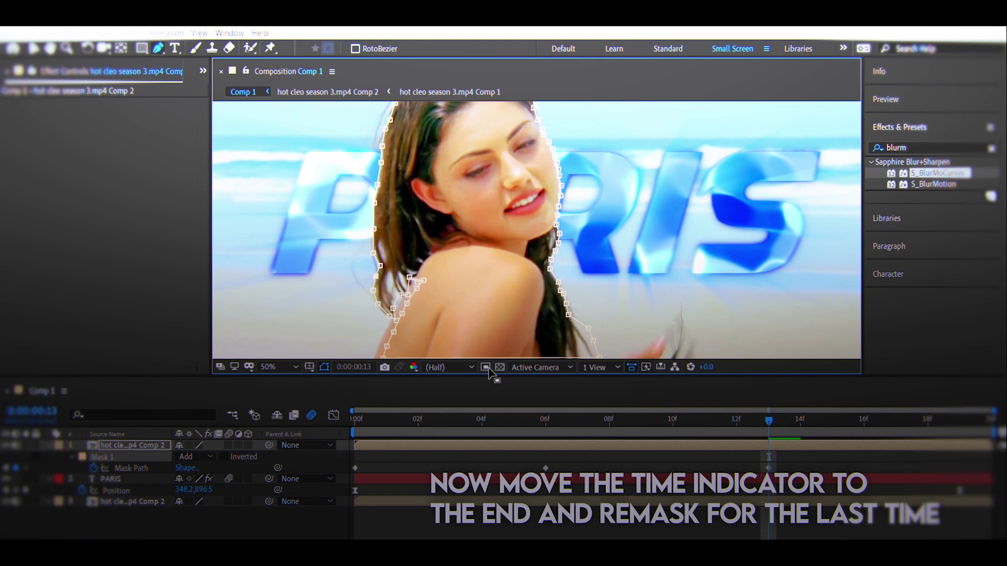
- At frame 19, pull the lower-left mask points outward along her hair beside the P
{"action": "left_click_drag", "start_coordinate": [769, 409], "coordinate": [966, 418]}
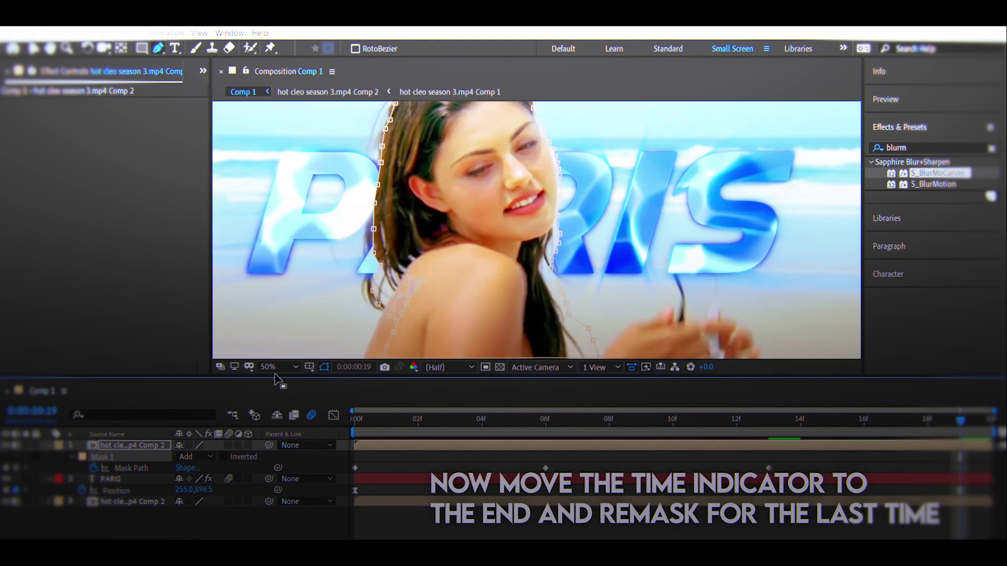
{"action": "left_click", "coordinate": [131, 467]}
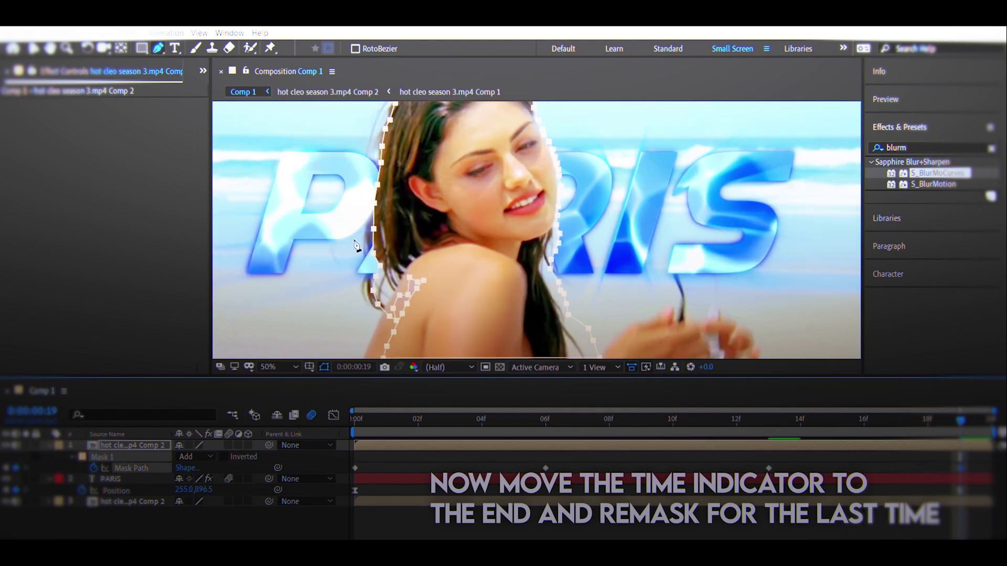
{"action": "left_click", "coordinate": [185, 177]}
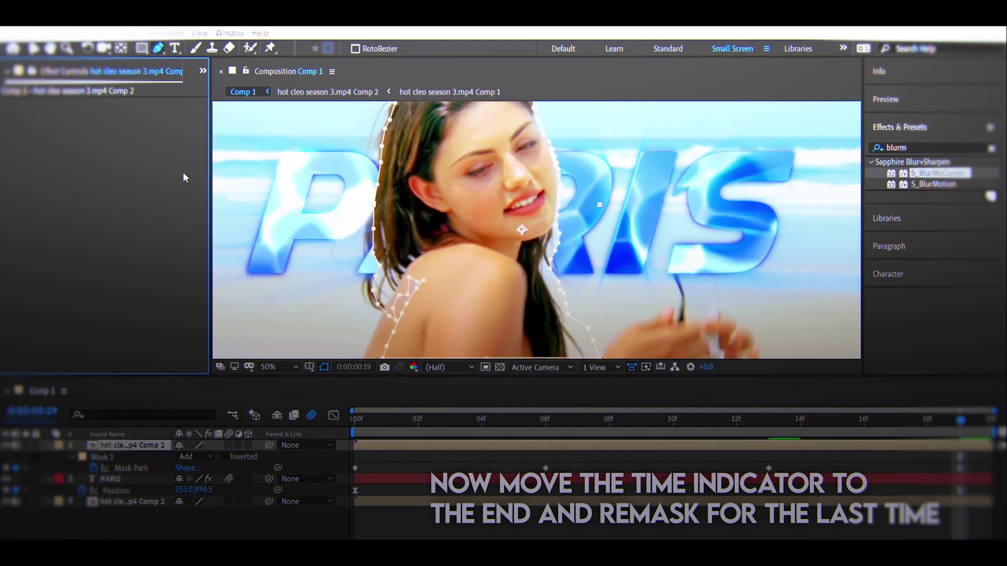
{"action": "left_click", "coordinate": [381, 176]}
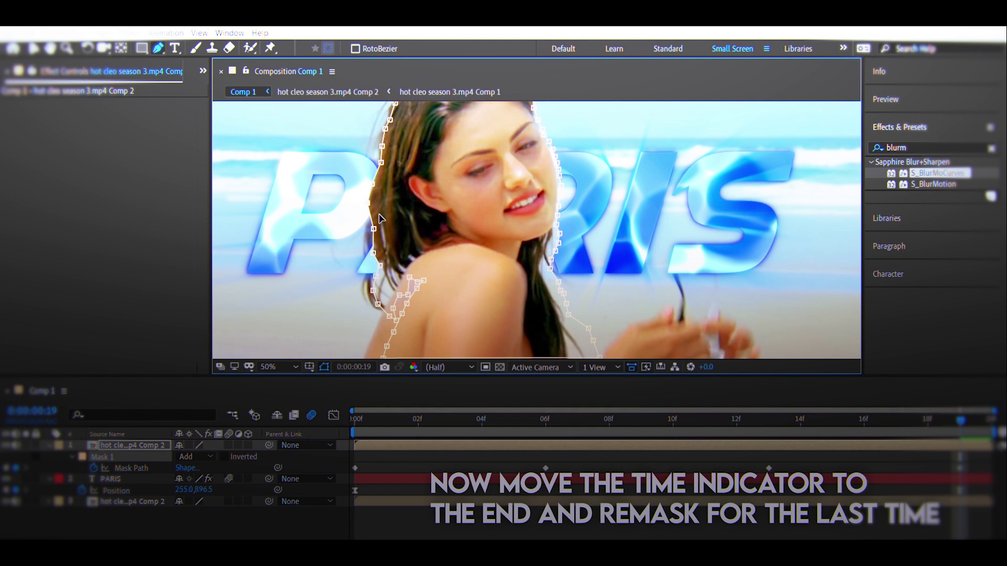
{"action": "left_click", "coordinate": [368, 203]}
{"action": "left_click_drag", "start_coordinate": [372, 252], "coordinate": [363, 250]}
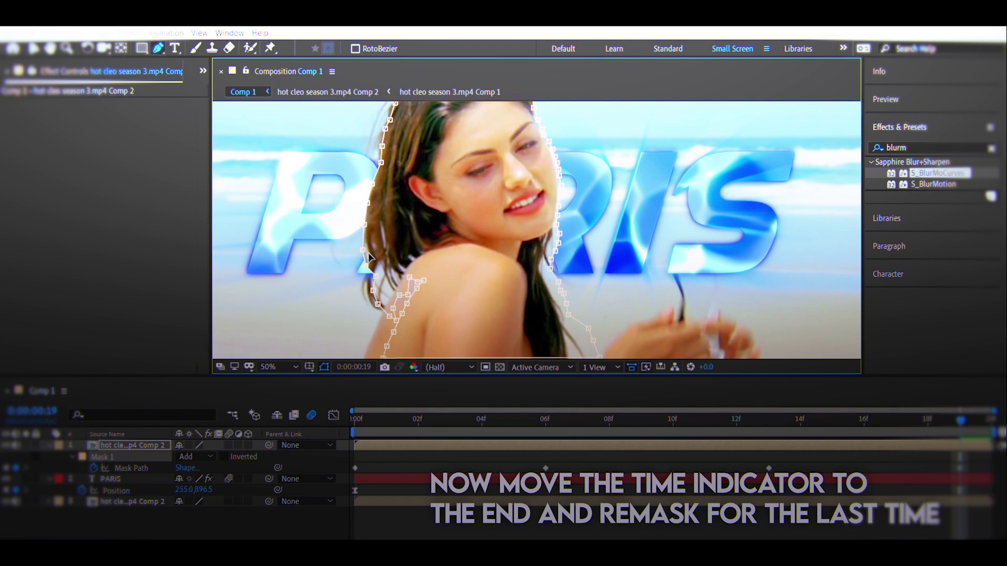
{"action": "left_click_drag", "start_coordinate": [373, 277], "coordinate": [363, 280]}
- Pull the right-edge mask points in toward her, then reselect the masked layer at frame 5
{"action": "left_click_drag", "start_coordinate": [556, 240], "coordinate": [550, 246]}
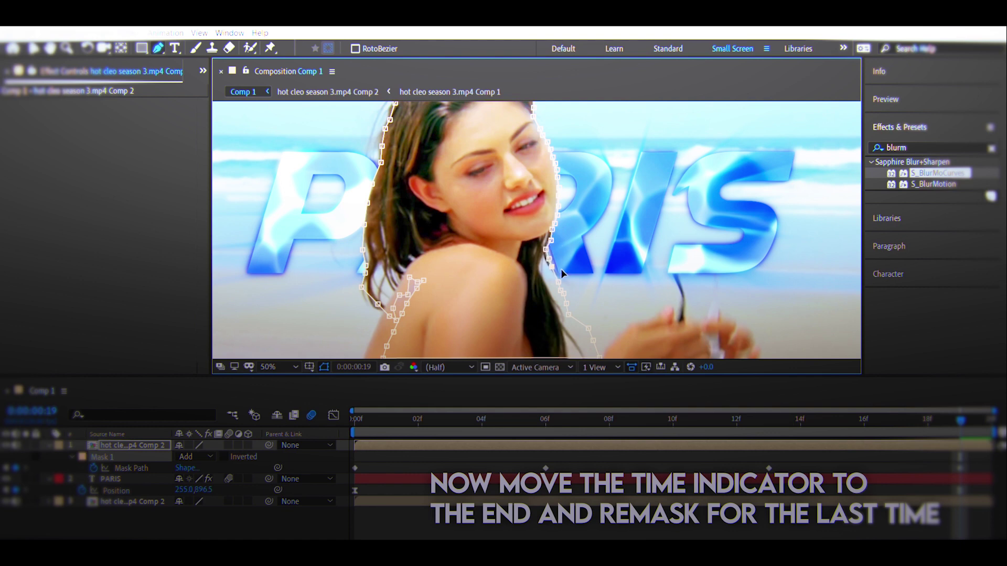
{"action": "mouse_move", "coordinate": [553, 268]}
{"action": "left_mouse_down"}
{"action": "mouse_move", "coordinate": [546, 249]}
{"action": "mouse_move", "coordinate": [540, 267]}
{"action": "left_mouse_up"}
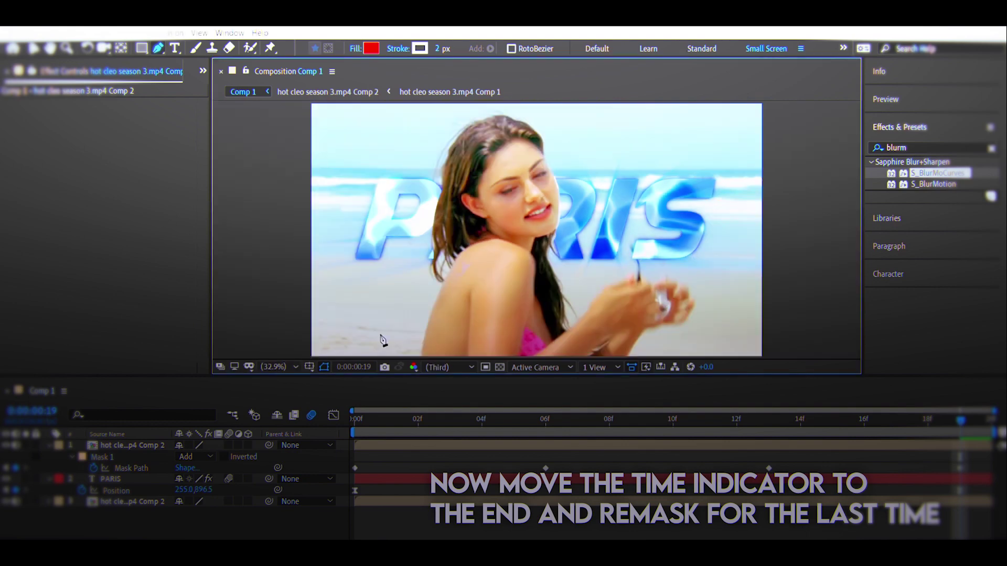
{"action": "left_click", "coordinate": [355, 412]}
{"action": "left_click_drag", "start_coordinate": [355, 411], "coordinate": [514, 420]}
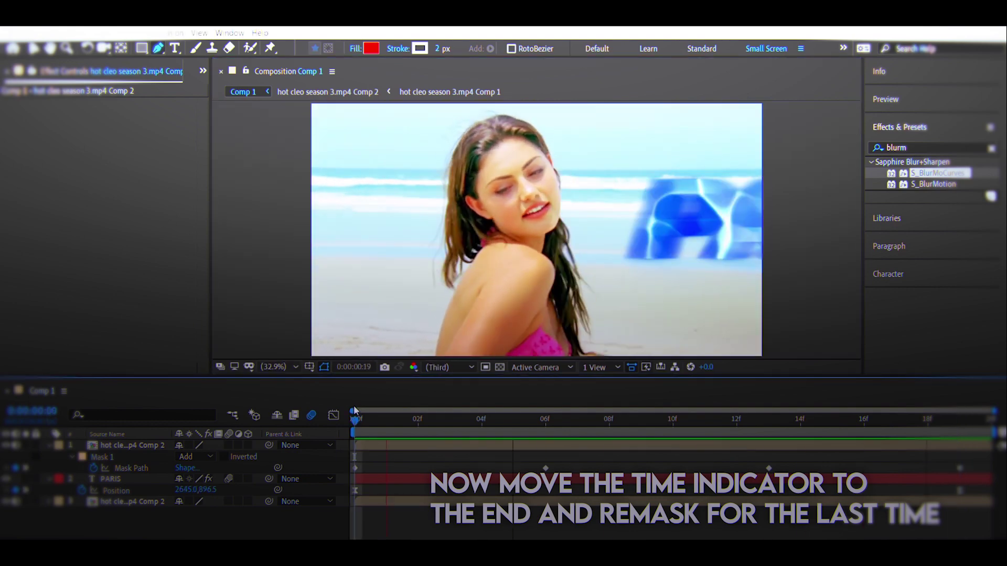
{"action": "left_click", "coordinate": [373, 433]}
- Set Mask Feather to 8 pixels and preview the animation from frame 0
{"action": "key", "text": "f"}
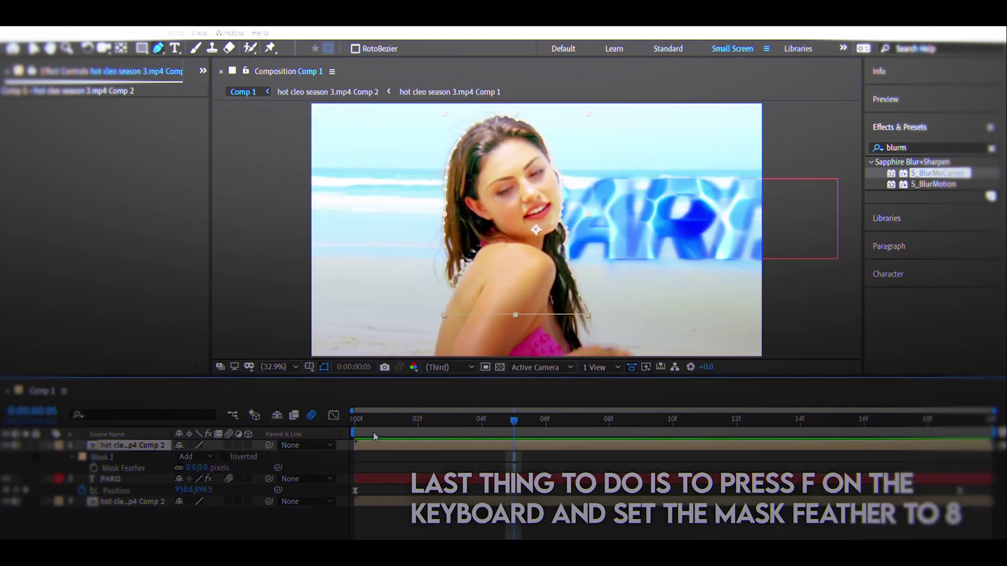
{"action": "left_click", "coordinate": [193, 467]}
{"action": "key", "text": "Return"}
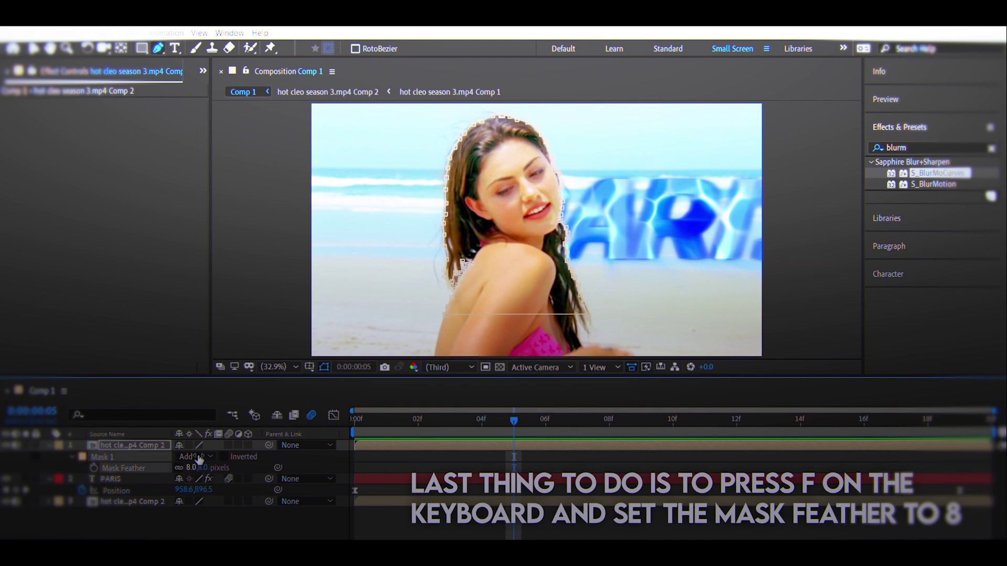
{"action": "left_click", "coordinate": [353, 412]}
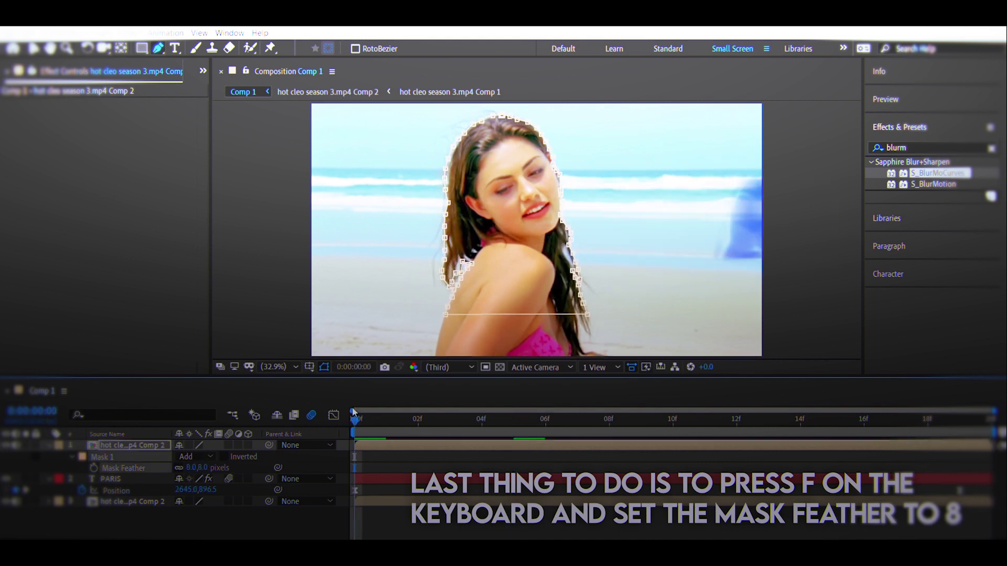
{"action": "left_click", "coordinate": [408, 510]}
{"action": "key", "text": "space"}
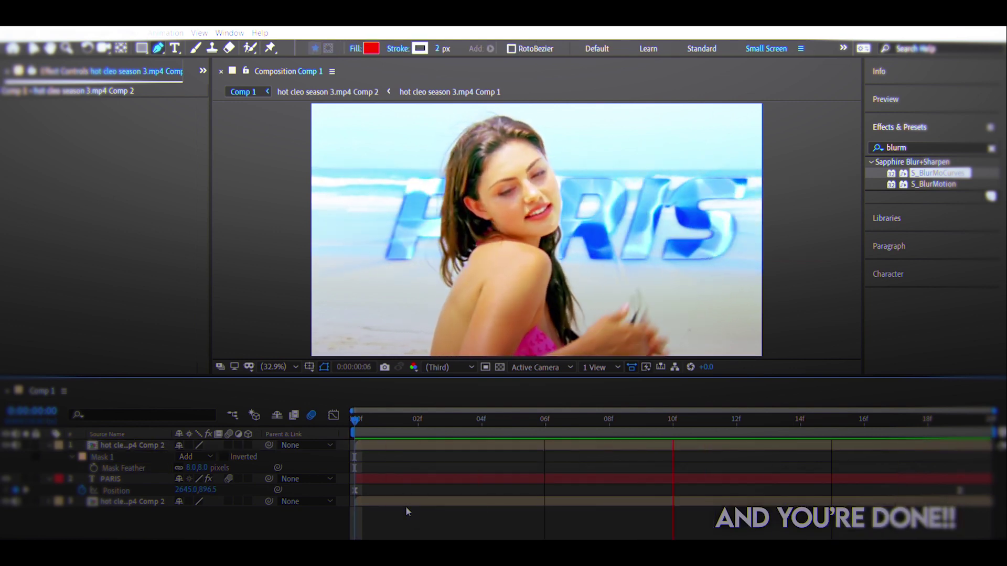
- Halt playback of the finished PARIS title preview
{"action": "key", "text": "space"}
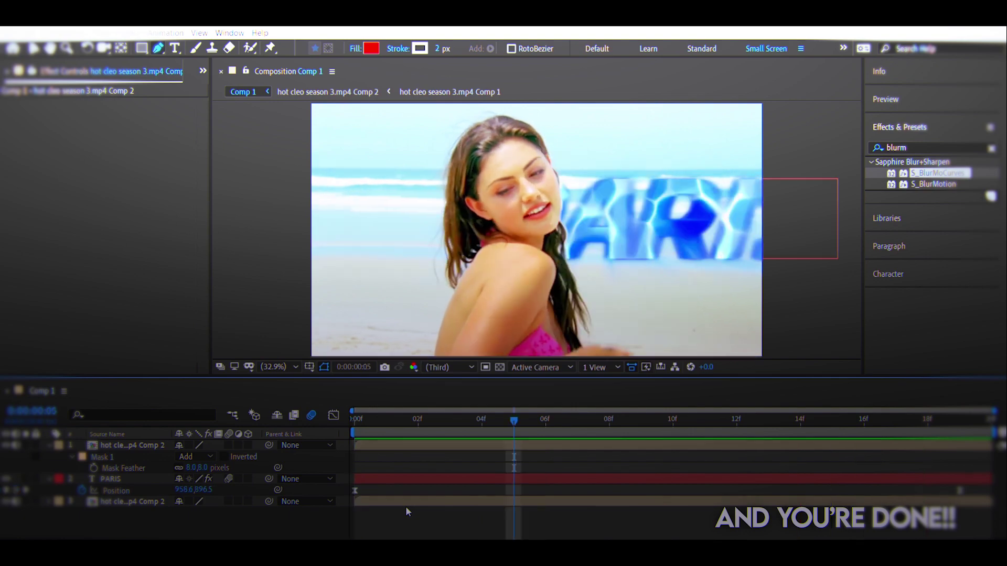